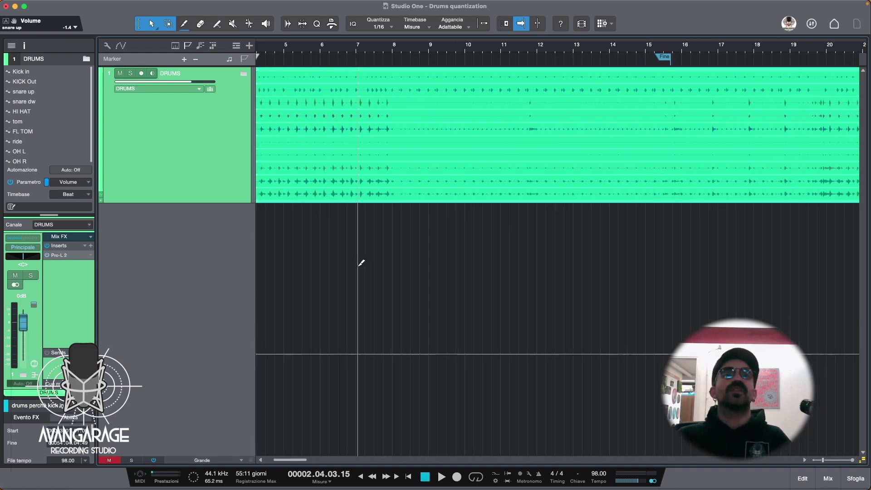
# Step: Expand the DRUMS folder track to reveal its individual drum tracks
pyautogui.press('e')
pyautogui.press('e')
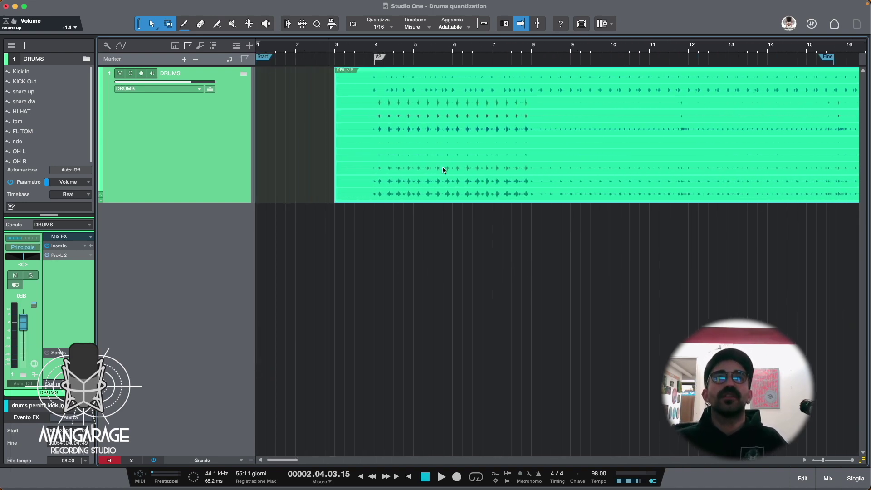
pyautogui.click(242, 73)
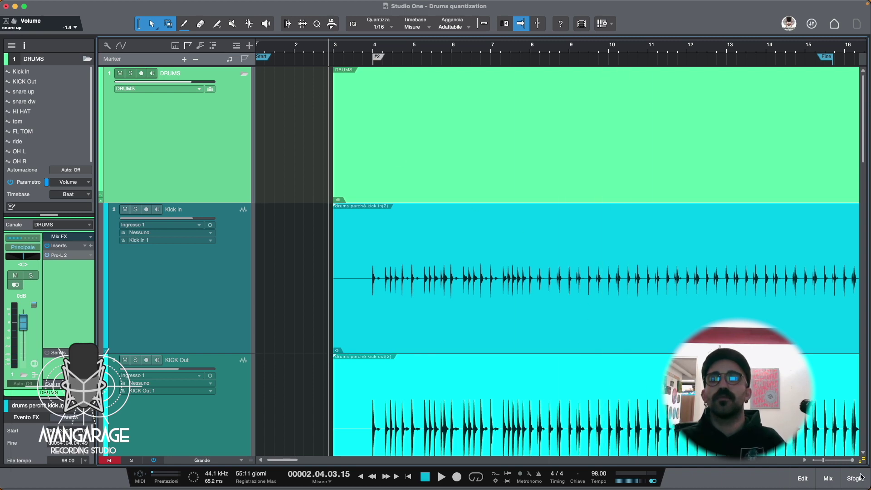
# Step: Listen to the drum recording with the mixer open, enlarge the arrangement area slightly, and close the mixer
pyautogui.click(828, 479)
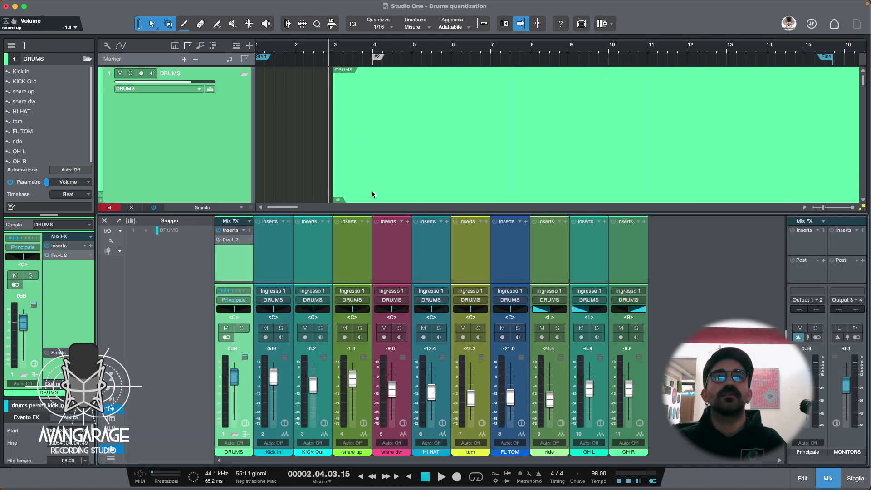
pyautogui.press('space')
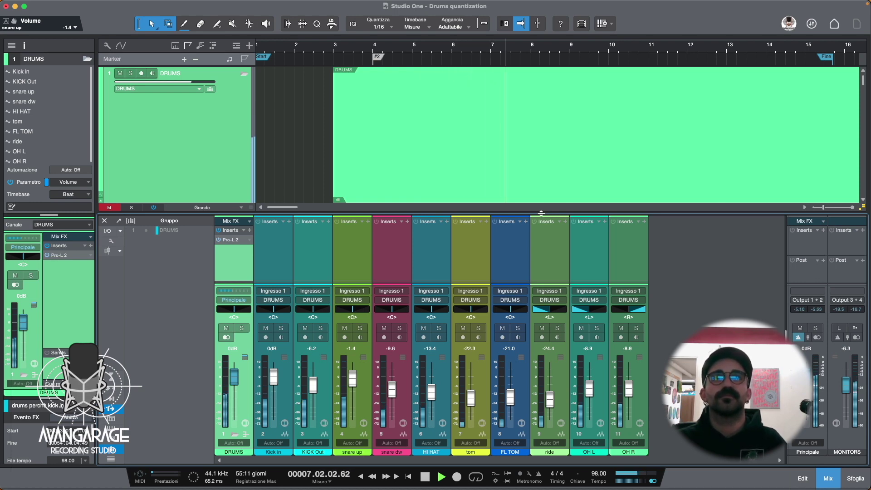
pyautogui.press('space')
pyautogui.moveTo(542, 213); pyautogui.dragTo(540, 243)
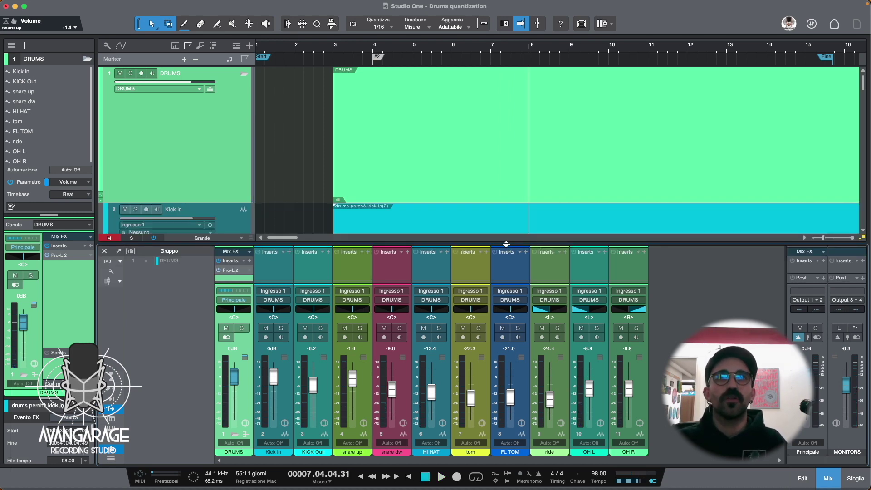
pyautogui.press('F3')
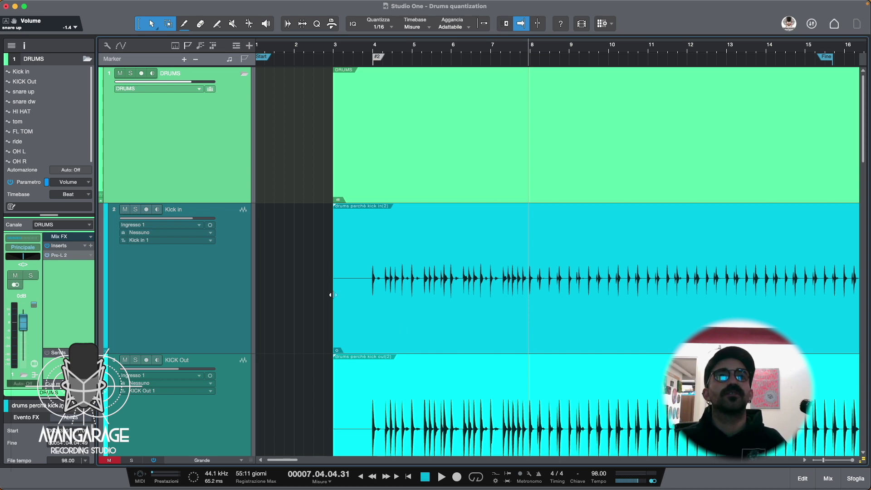
# Step: Select the Kick in audio event and enable its Marker Bend option
pyautogui.click(405, 318)
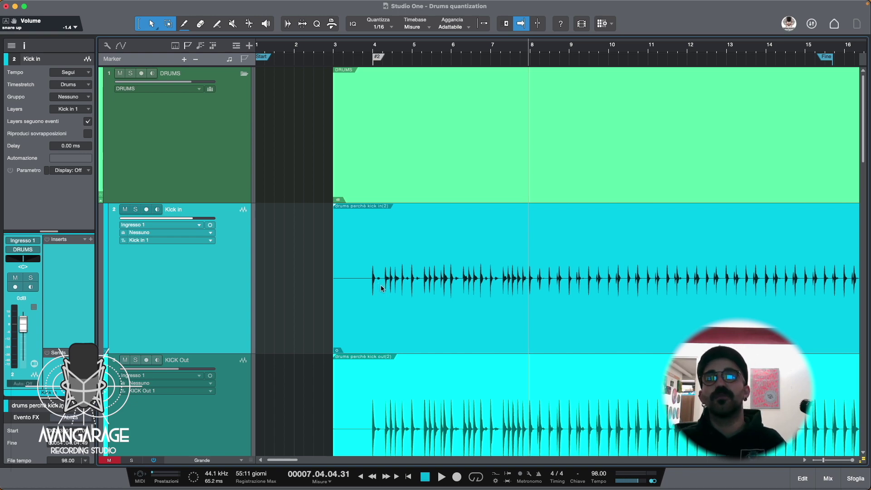
pyautogui.rightClick(398, 279)
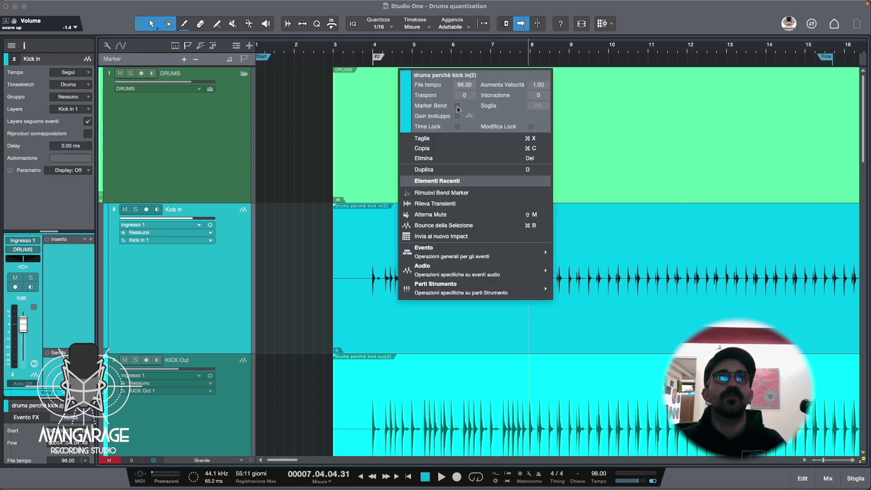
pyautogui.click(458, 106)
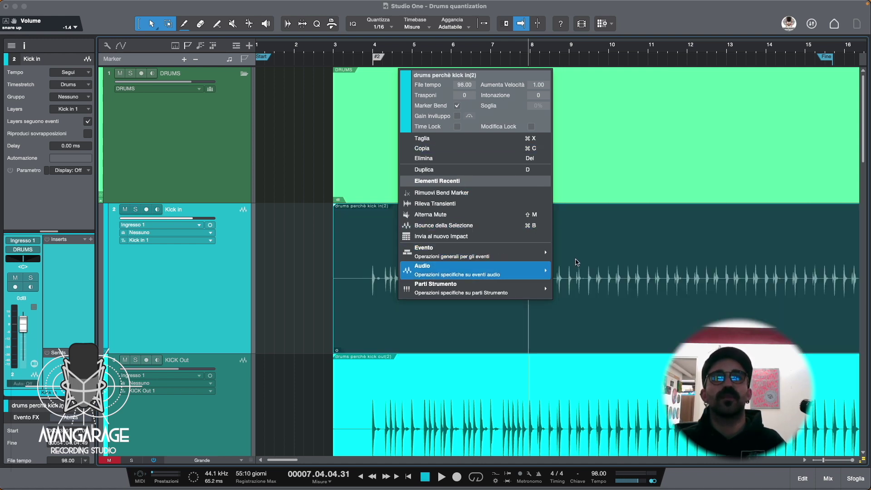
# Step: Try detecting the transients of the Kick in event and undo the detection
pyautogui.moveTo(537, 271)
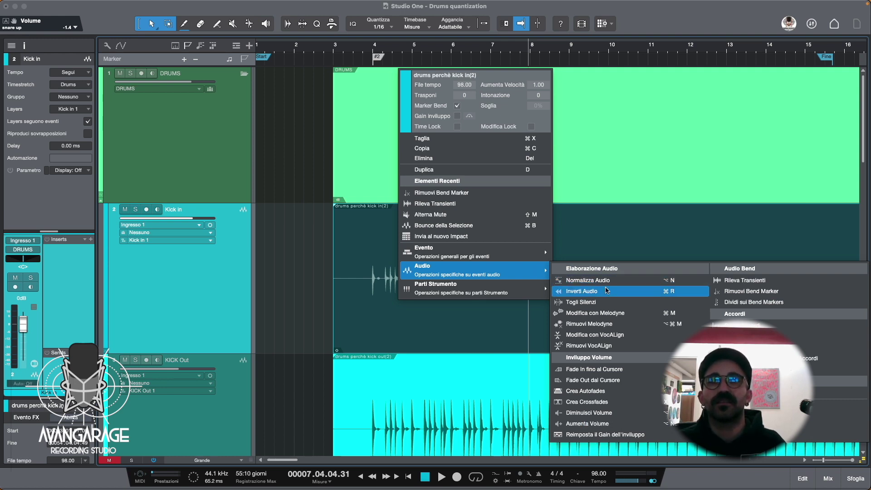
pyautogui.press('Escape')
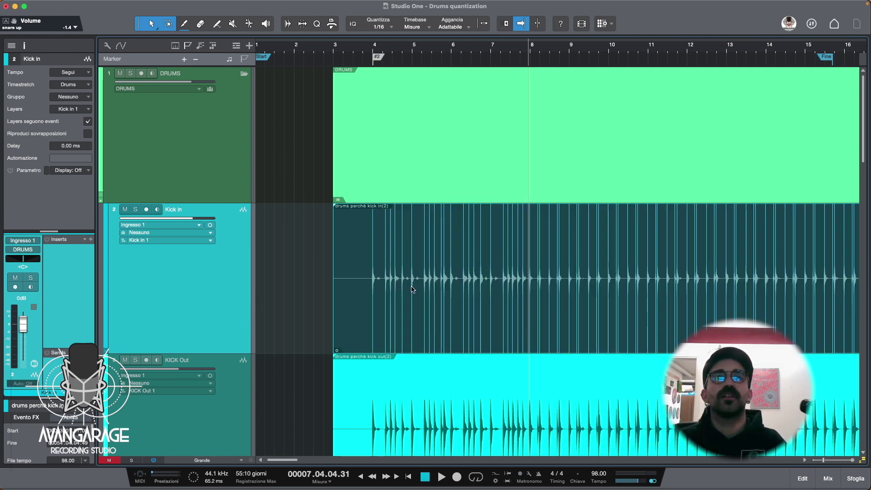
pyautogui.press('super+z')
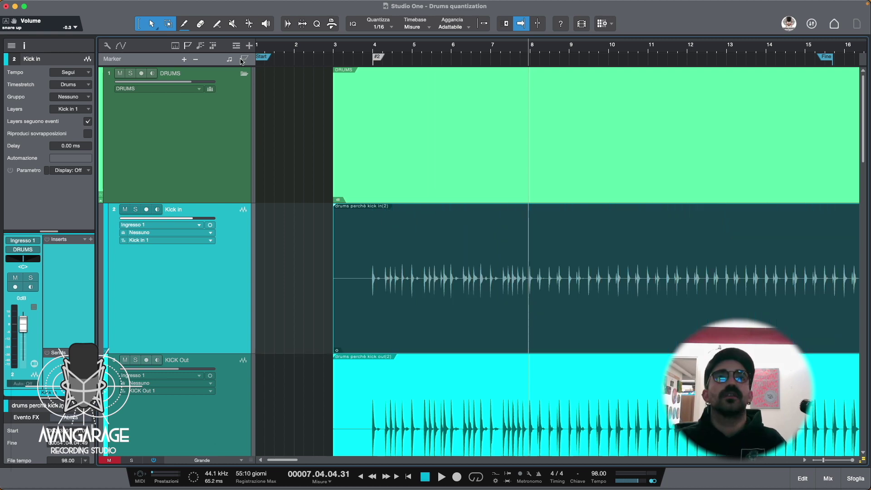
# Step: Open the Audio Bend settings and analyze the Kick in event for transients in Standard mode
pyautogui.click(291, 25)
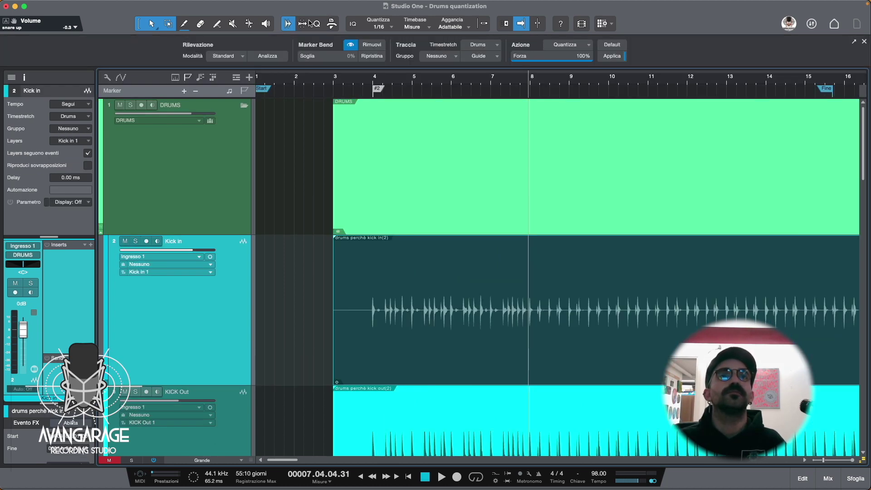
pyautogui.click(350, 47)
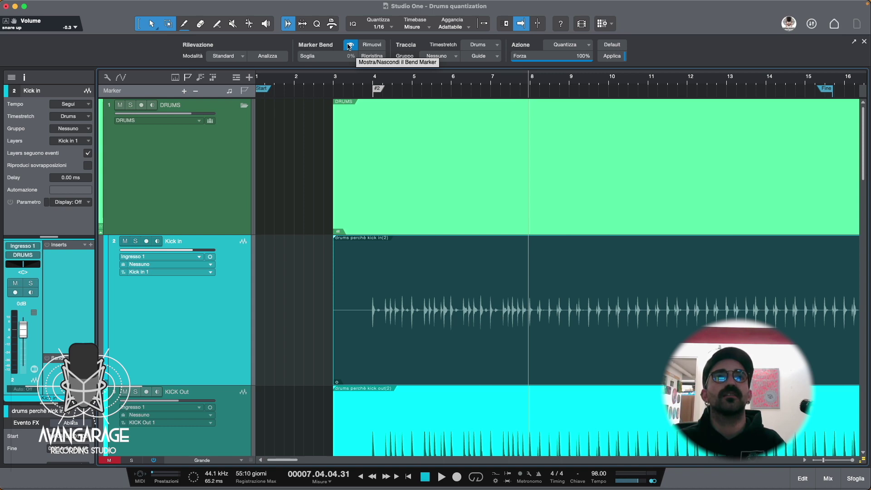
pyautogui.click(262, 57)
# Step: Solo the Kick in track and play it from about beat 3.4, checking the bend markers on its hits
pyautogui.scroll(5, 493, 309)
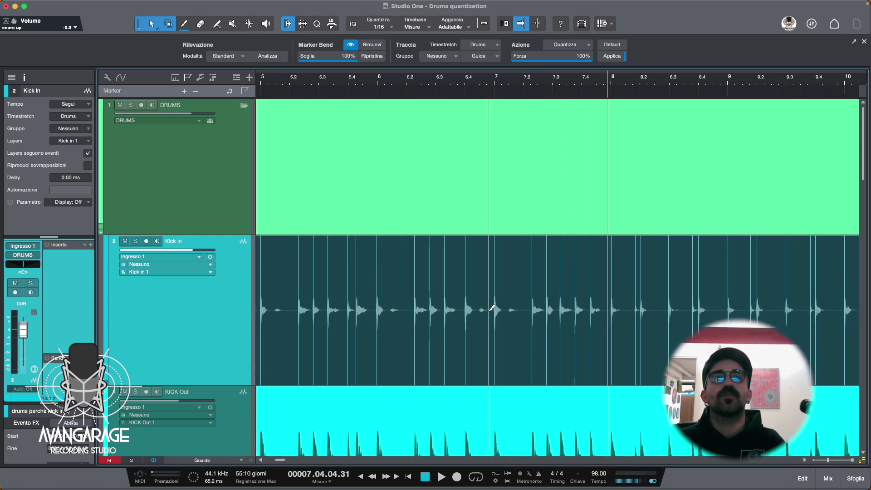
pyautogui.scroll(-5, 494, 308)
pyautogui.scroll(6, 387, 298)
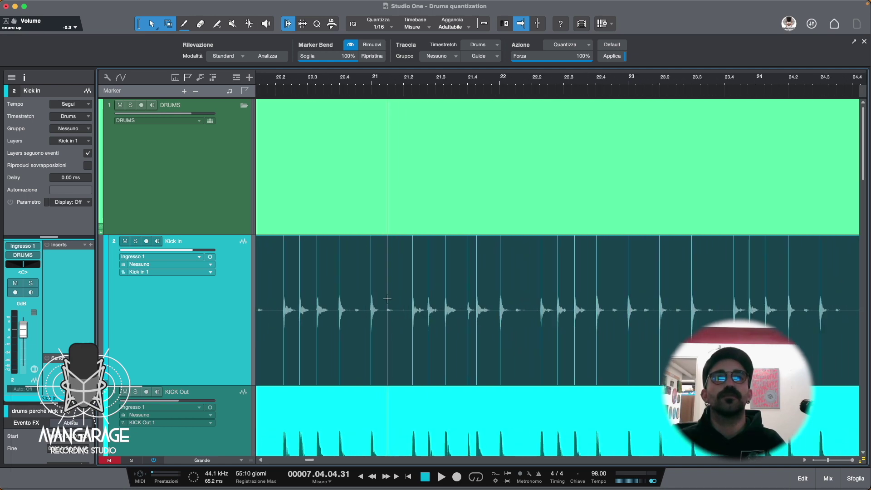
pyautogui.scroll(-7, 387, 298)
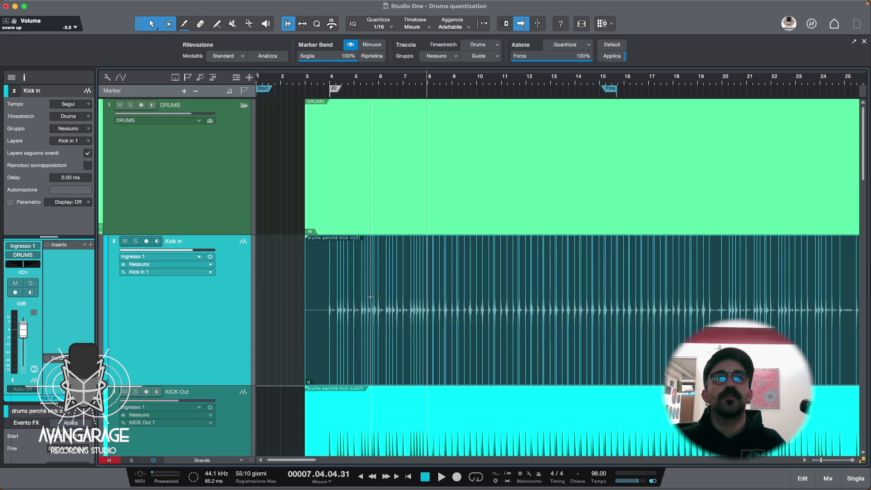
pyautogui.scroll(6, 371, 297)
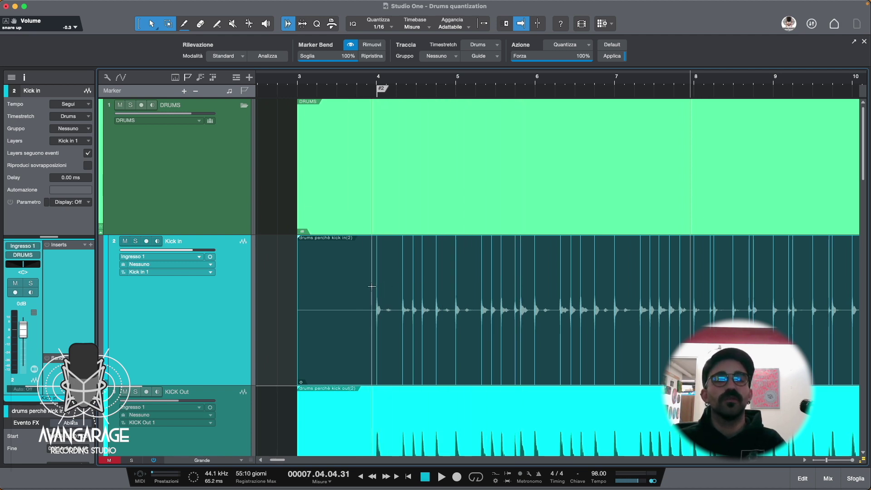
pyautogui.scroll(5, 373, 287)
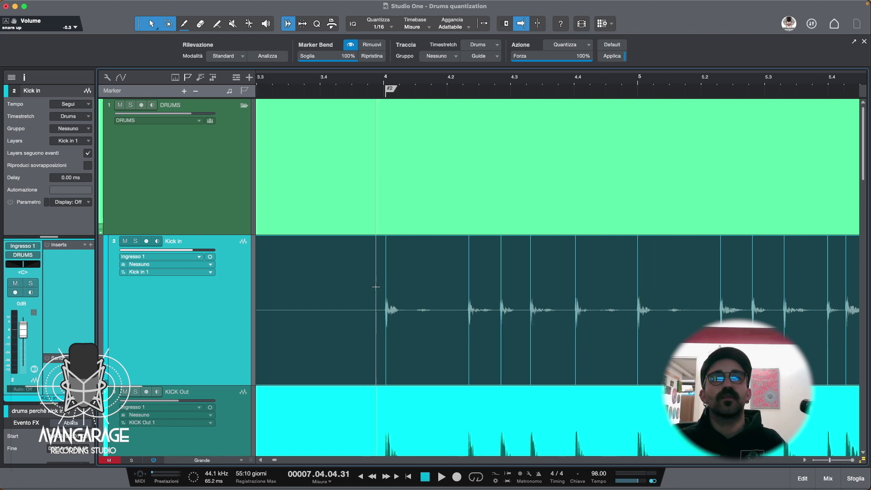
pyautogui.click(136, 243)
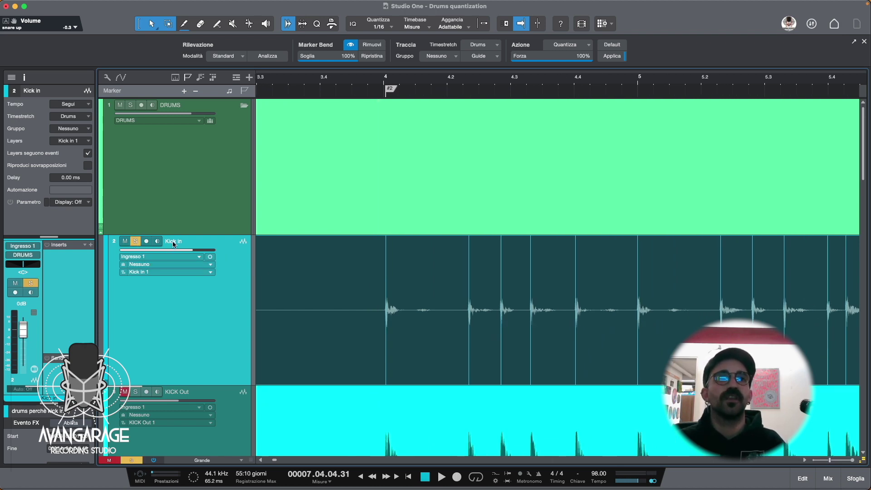
pyautogui.scroll(-1, 175, 244)
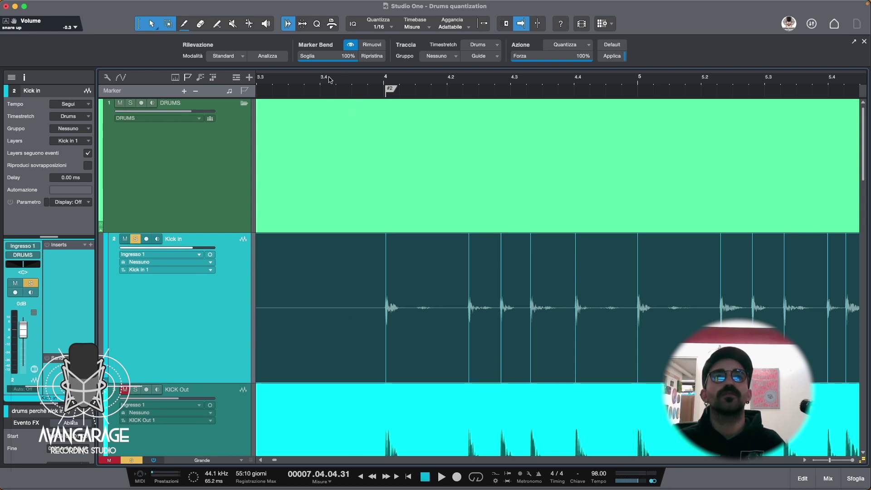
pyautogui.moveTo(330, 80); pyautogui.dragTo(348, 92)
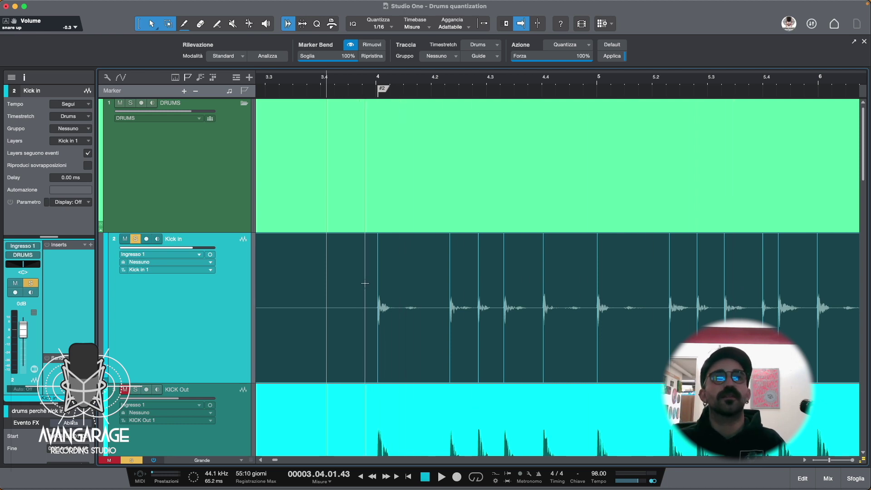
pyautogui.press('space')
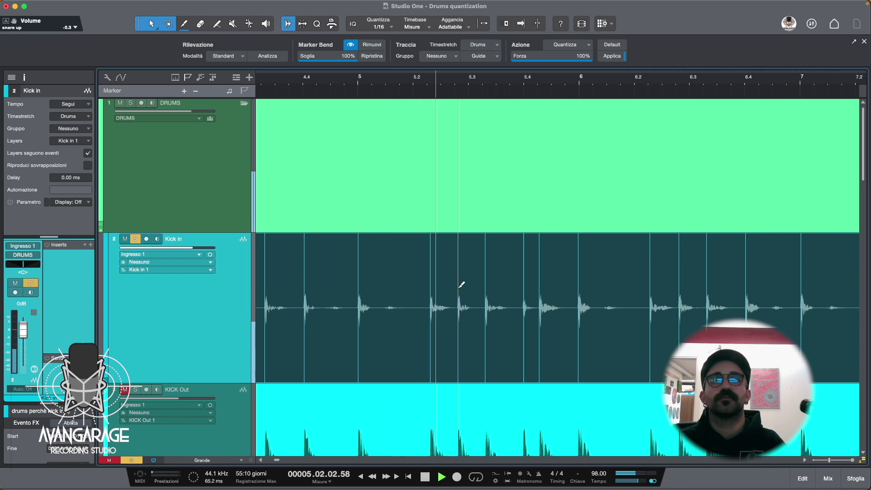
# Step: Examine the bend markers along the Kick in event from its first hits to its end
pyautogui.press('w')
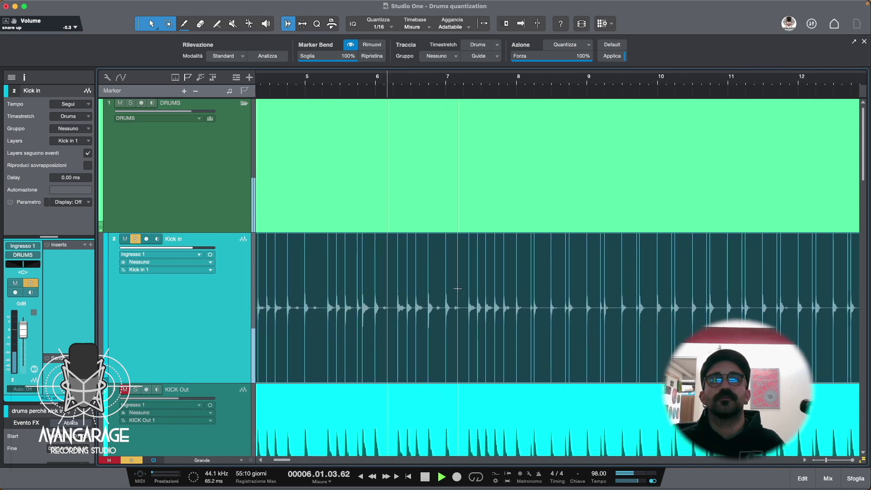
pyautogui.press('w')
pyautogui.hscroll(10, 457, 289)
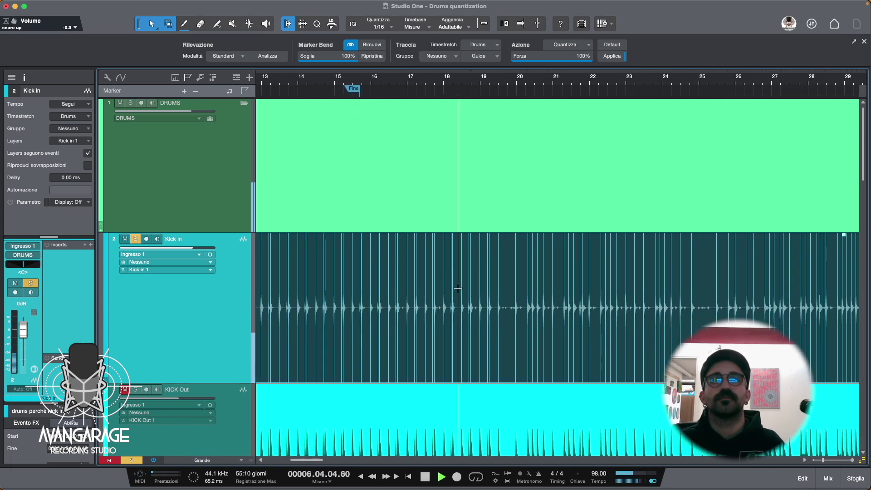
pyautogui.press('f')
pyautogui.press('KP_Add')
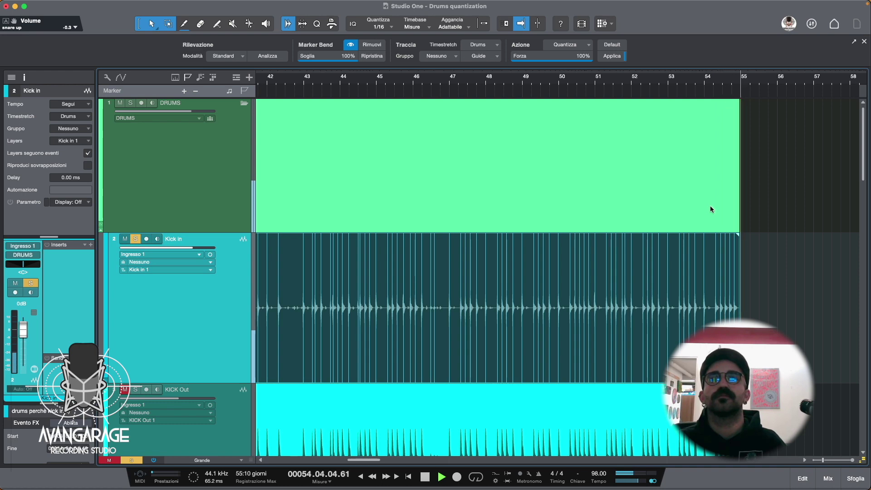
pyautogui.hscroll(-10, 484, 259)
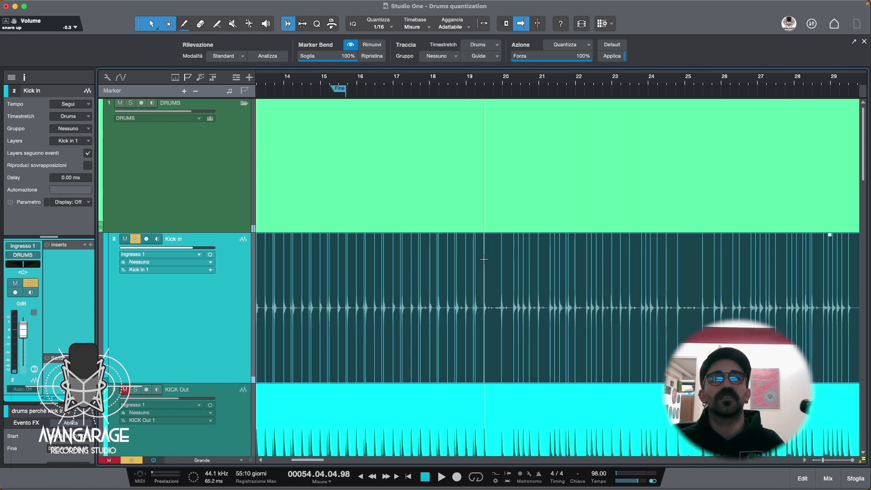
pyautogui.hscroll(-5, 484, 259)
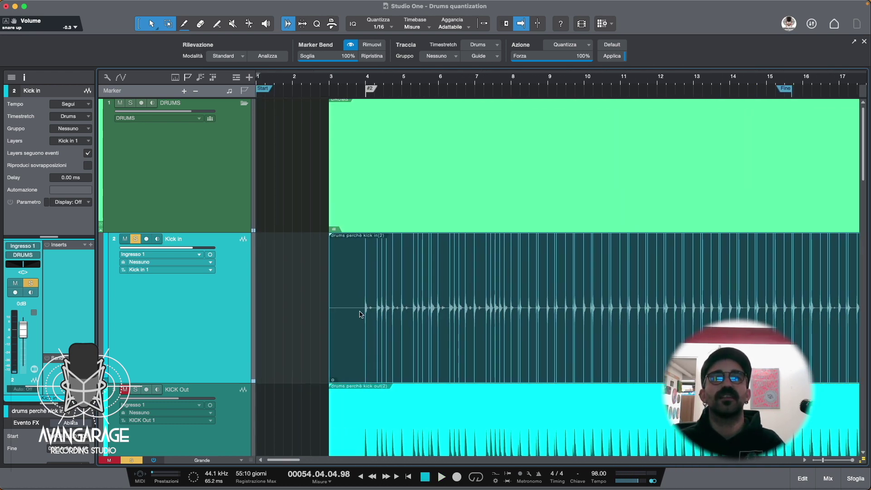
pyautogui.scroll(5, 359, 314)
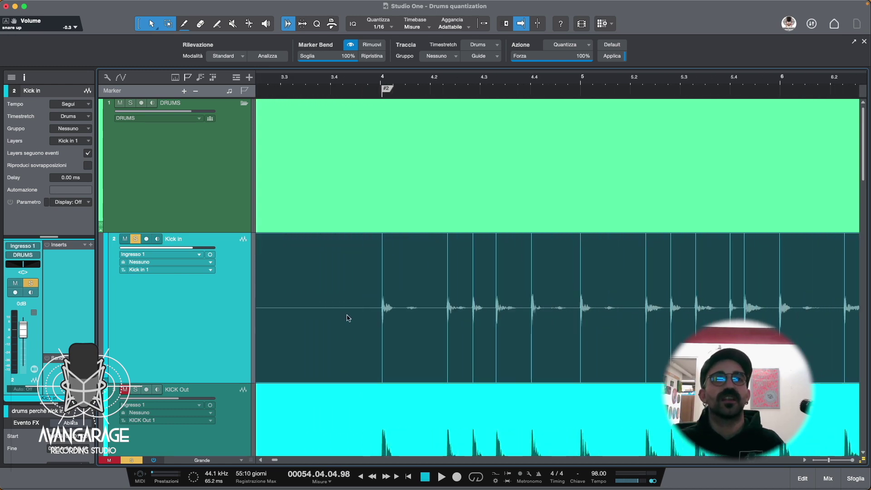
pyautogui.scroll(-5, 348, 317)
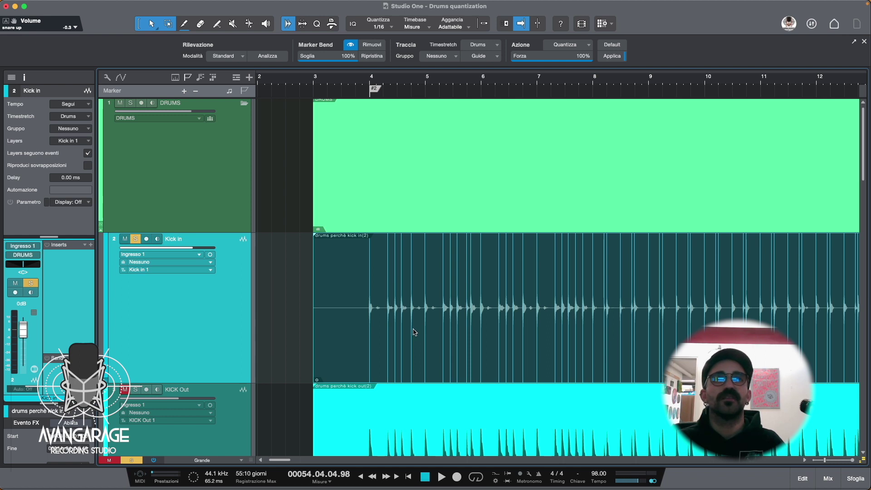
pyautogui.scroll(-1, 414, 332)
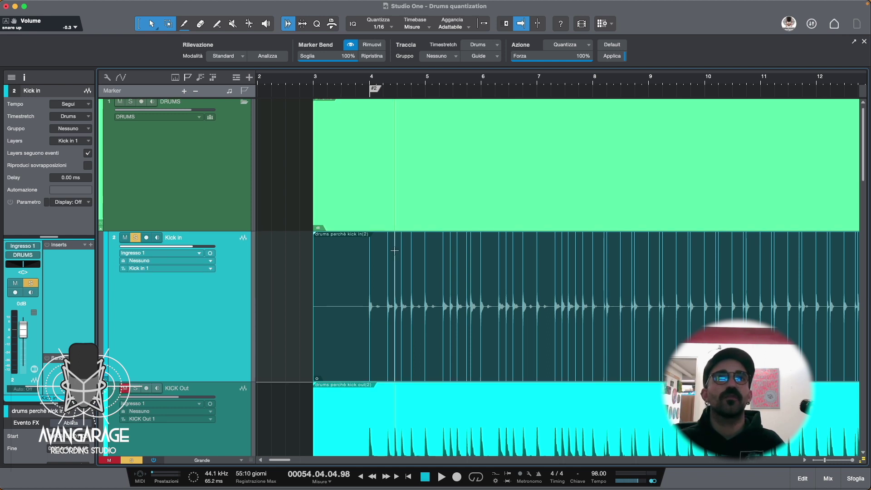
# Step: Switch quantization to Groove mode and replace the stored groove with one extracted from the Kick in event
pyautogui.click(317, 25)
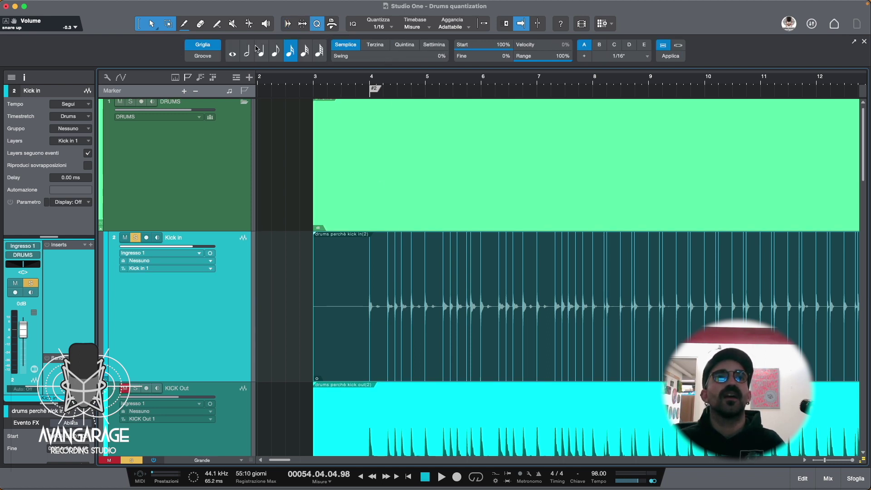
pyautogui.click(216, 57)
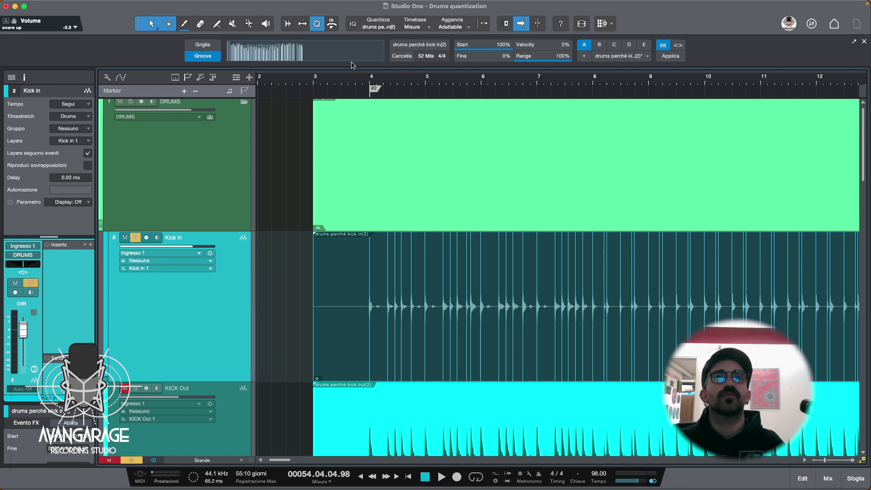
pyautogui.click(401, 56)
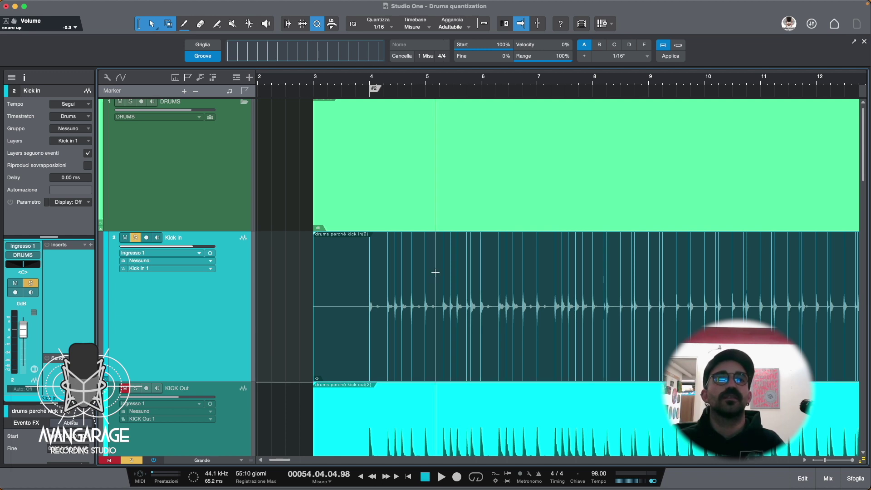
pyautogui.moveTo(414, 340); pyautogui.dragTo(340, 57)
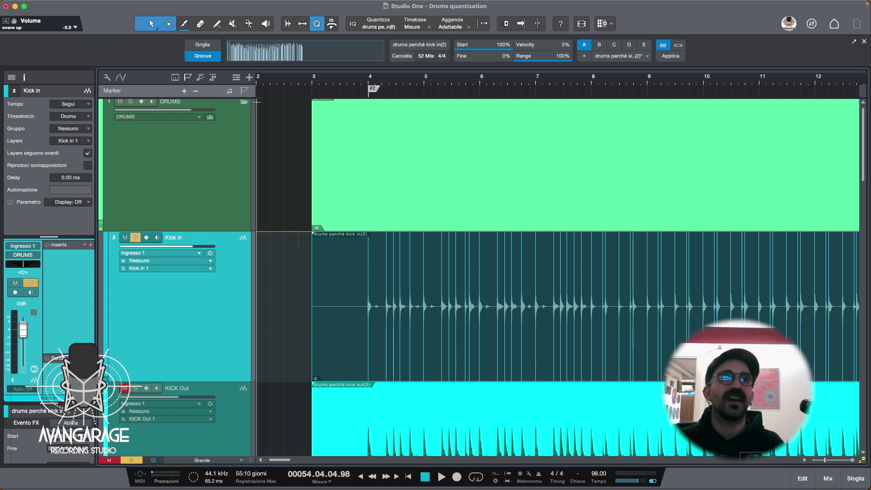
# Step: Add an instrument track named Kick Trigger that outputs to a new Presence instrument
pyautogui.click(250, 77)
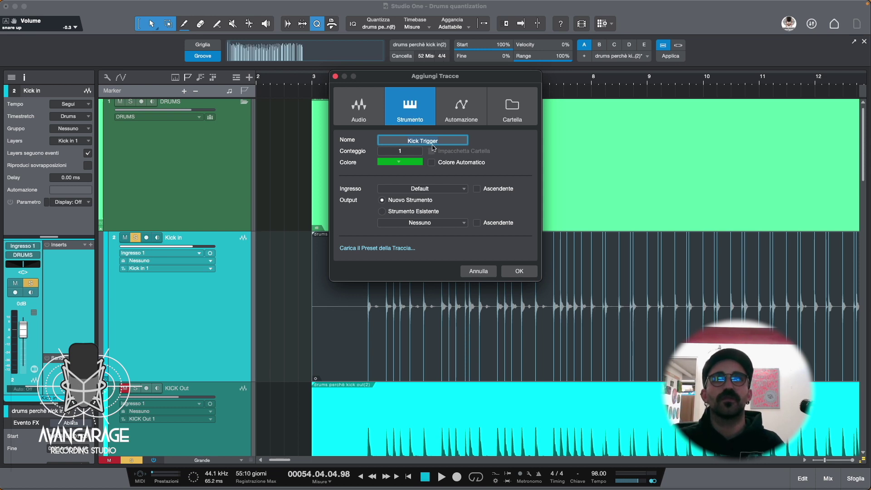
pyautogui.click(415, 222)
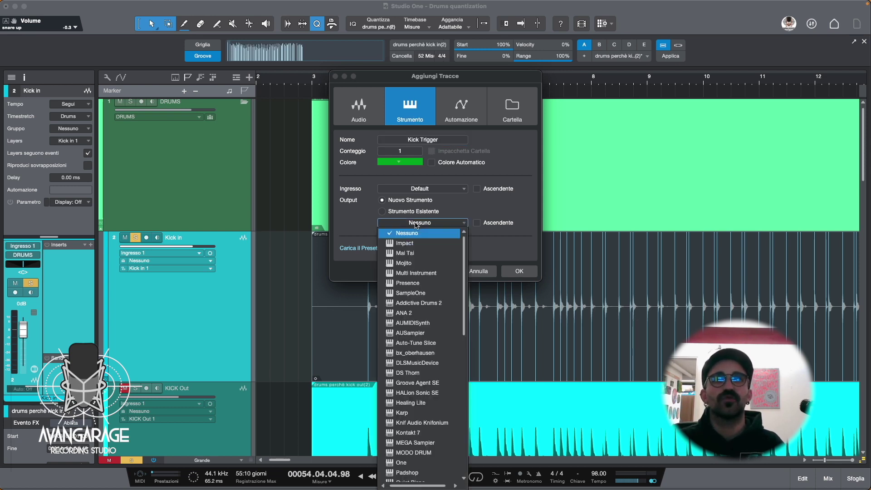
pyautogui.click(420, 283)
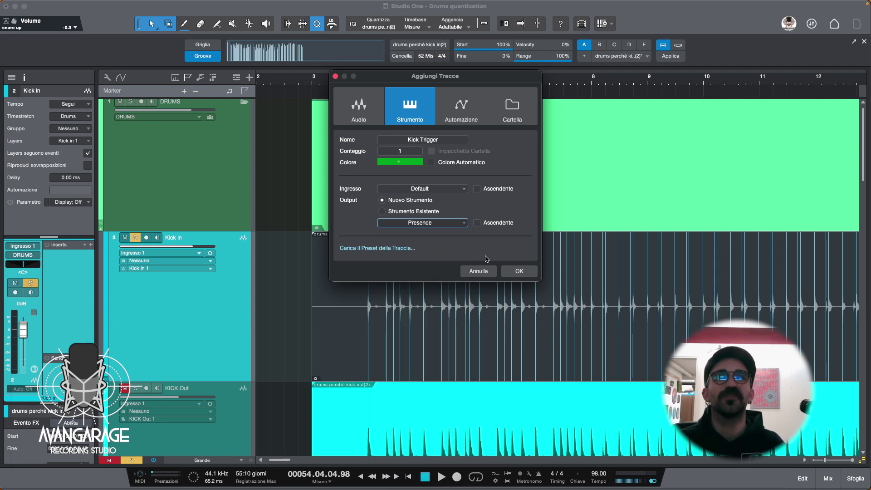
pyautogui.click(514, 273)
# Step: Turn off solo on the Kick in track and clear the global solo so the other tracks sound again
pyautogui.scroll(-3, 332, 312)
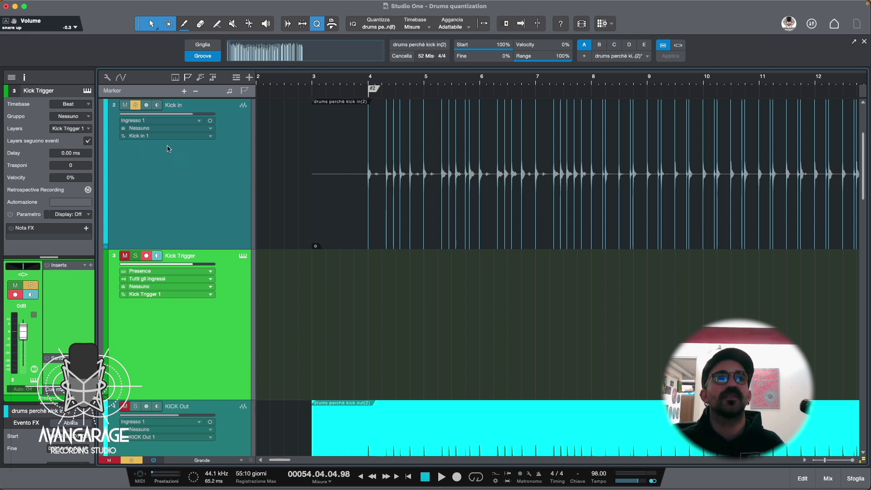
pyautogui.click(135, 106)
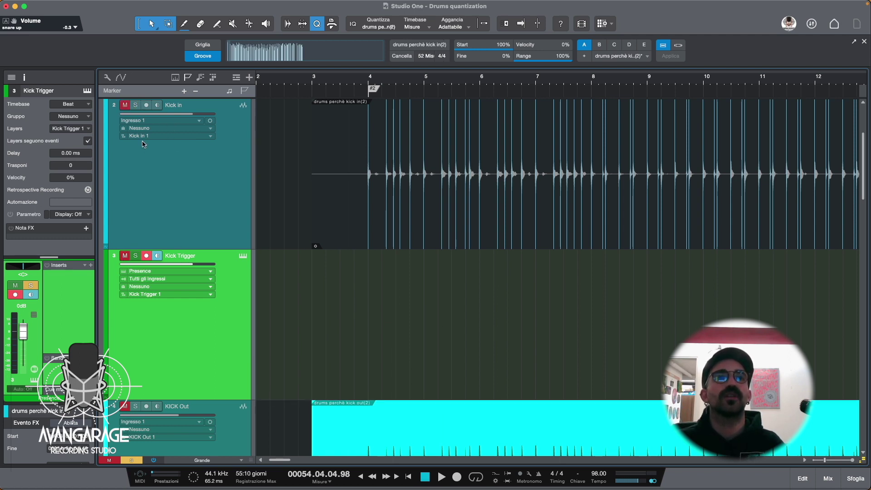
pyautogui.click(132, 461)
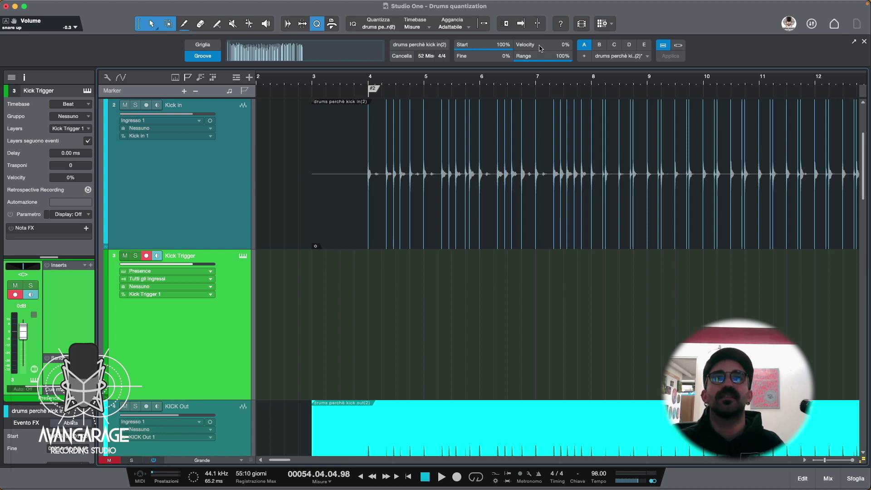
# Step: Enable snapping and place the extracted groove on the Kick Trigger track at bar 3 as a note event
pyautogui.click(488, 26)
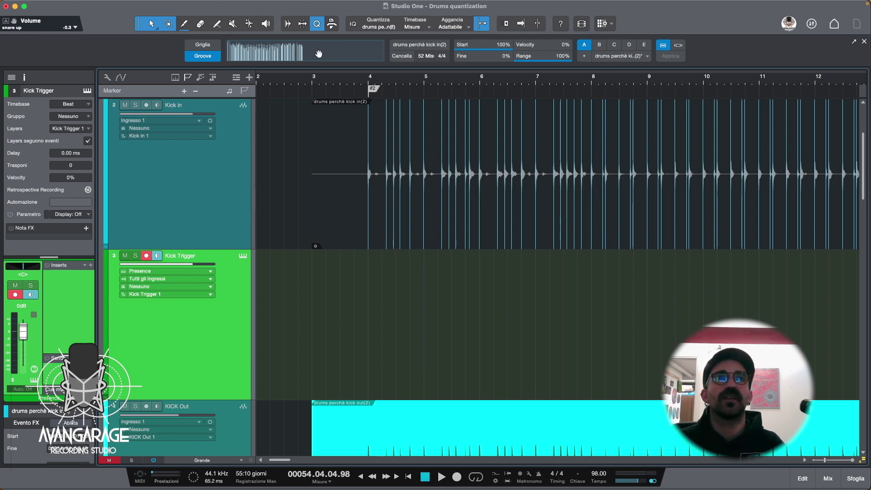
pyautogui.moveTo(333, 151); pyautogui.dragTo(330, 268)
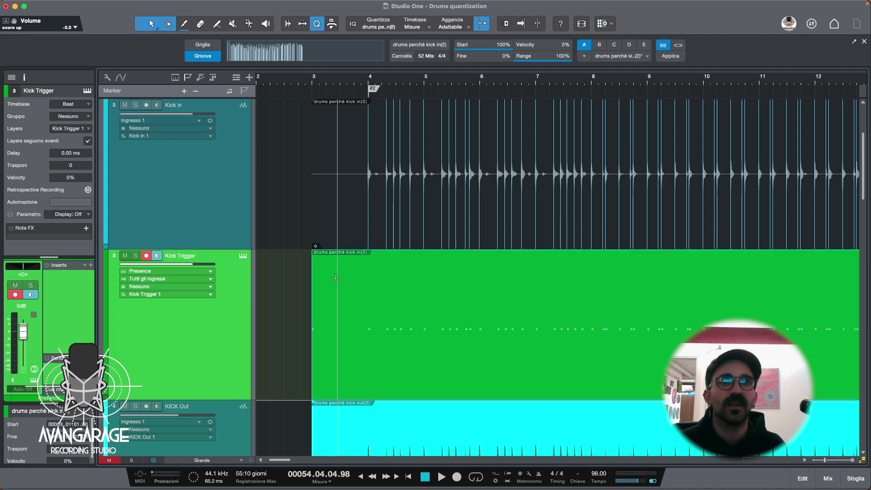
# Step: Delete the stray note at bar 3 from the Kick Trigger event and close the note editor
pyautogui.scroll(6, 345, 275)
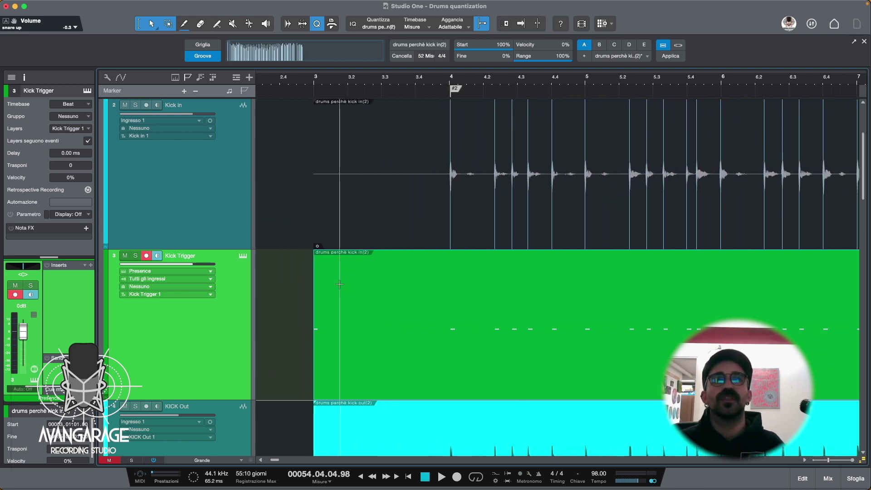
pyautogui.scroll(1, 343, 291)
pyautogui.hscroll(-1, 342, 291)
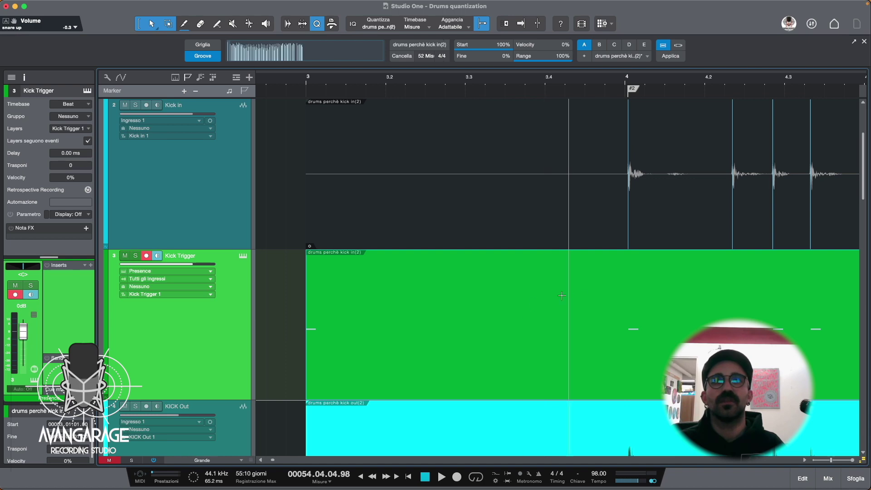
pyautogui.doubleClick(437, 359)
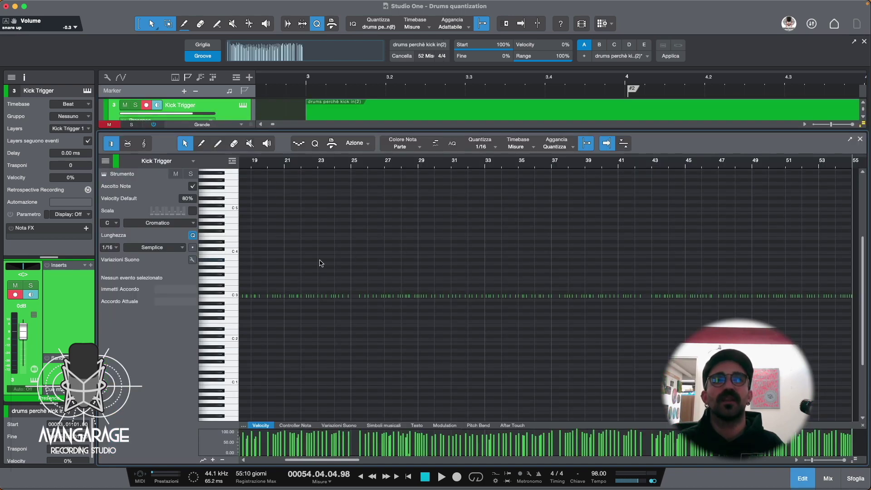
pyautogui.hscroll(-10, 307, 264)
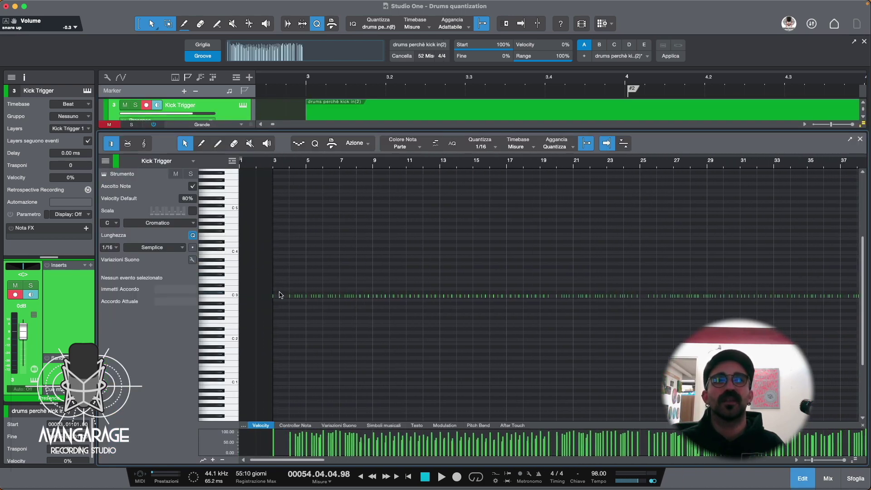
pyautogui.moveTo(280, 284); pyautogui.dragTo(267, 315)
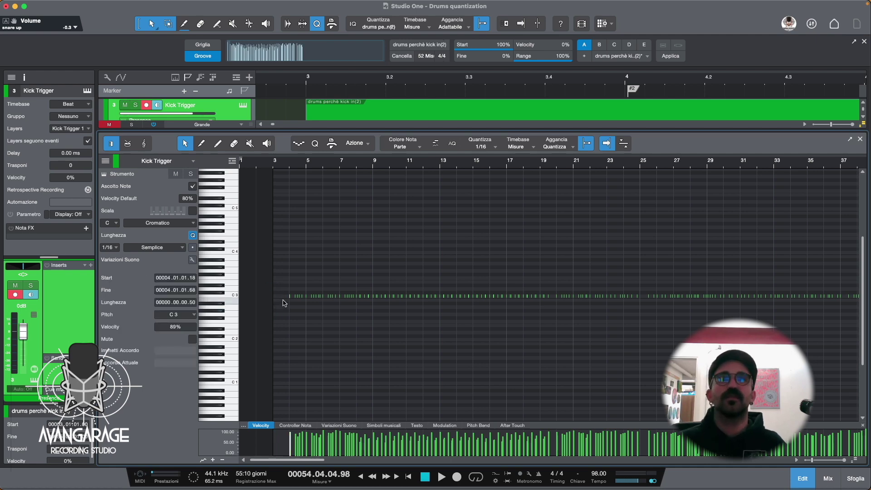
pyautogui.click(861, 139)
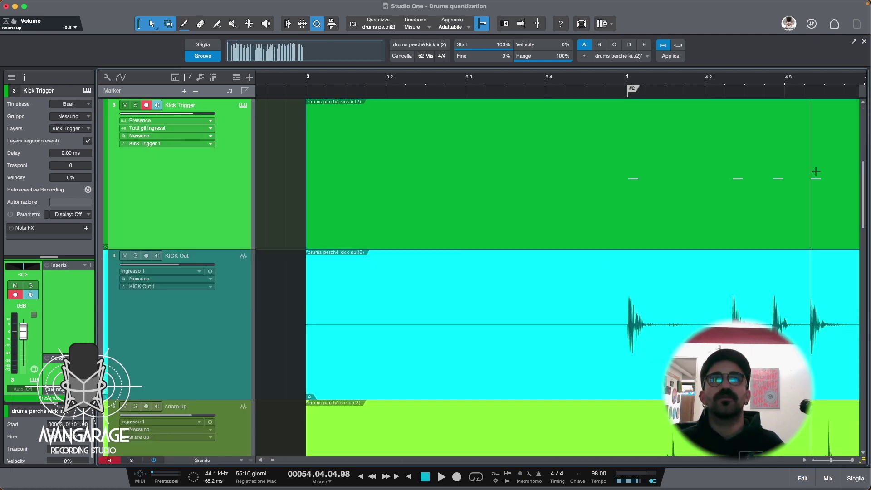
# Step: Load the Basic Kit preset from the Artist Instruments drum kits into the Kick Trigger track's Presence instrument
pyautogui.scroll(-5, 481, 206)
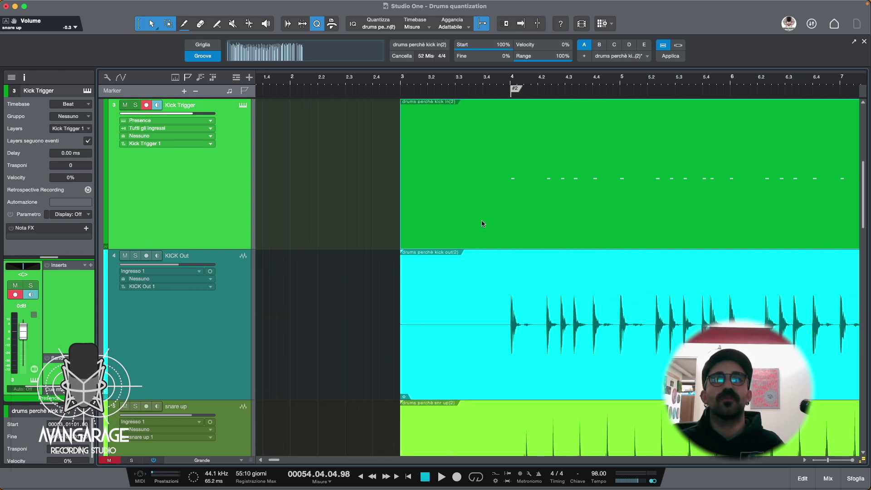
pyautogui.click(244, 105)
pyautogui.click(318, 65)
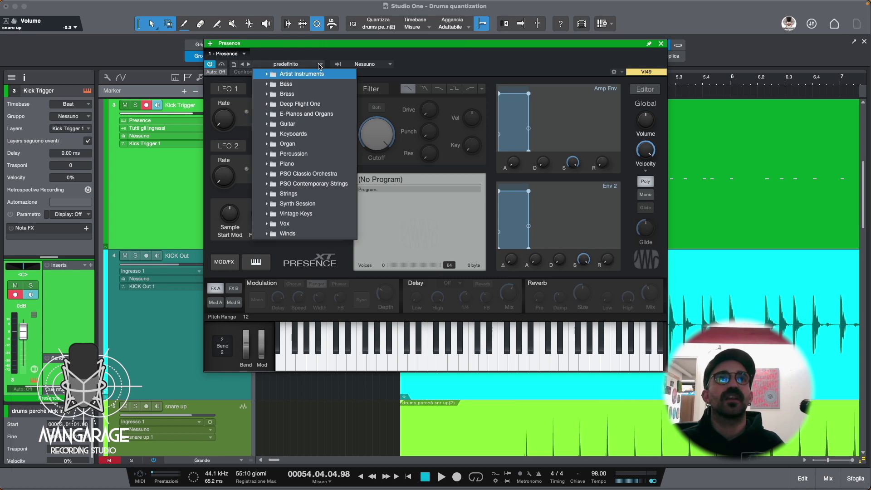
pyautogui.click(272, 76)
pyautogui.click(274, 104)
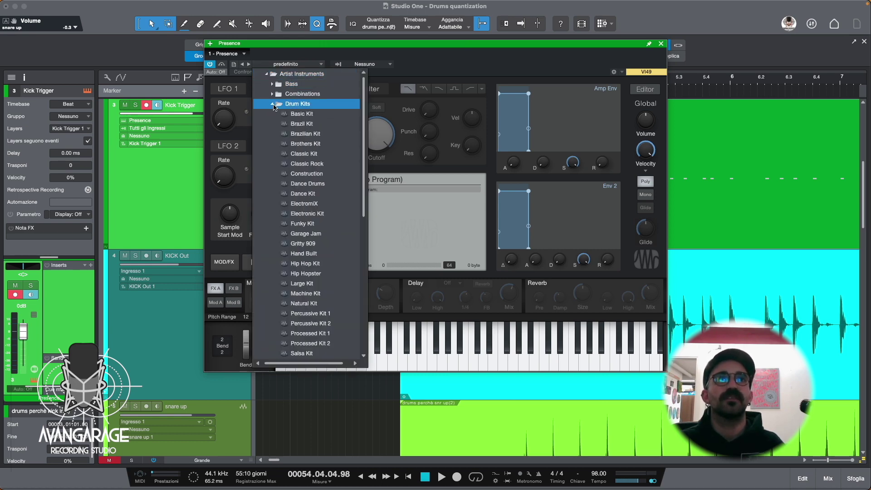
pyautogui.click(299, 114)
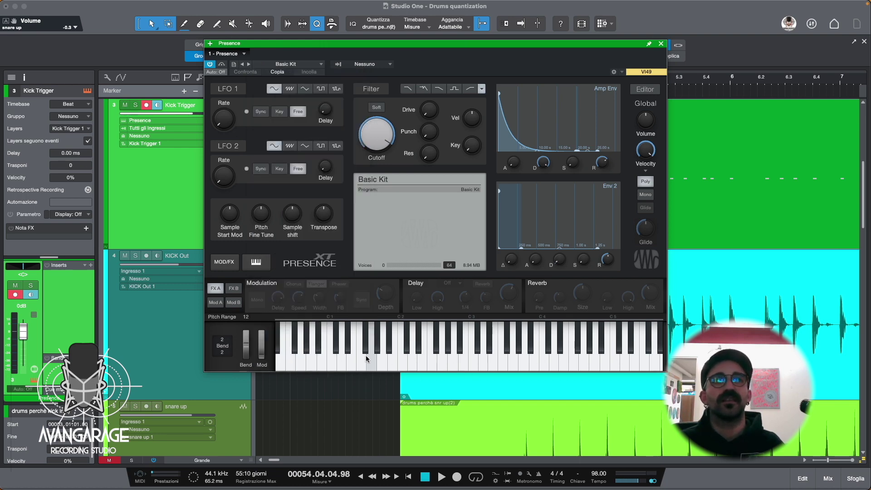
# Step: Audition the Basic Kit keys between C 1 and C 2 to find the kick sound, and close the instrument window
pyautogui.moveTo(360, 356); pyautogui.dragTo(332, 362)
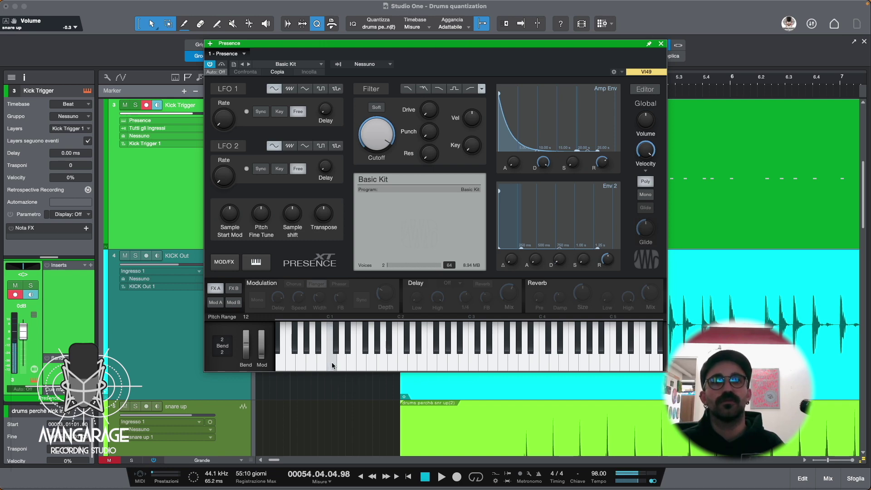
pyautogui.click(331, 362)
pyautogui.click(338, 362)
pyautogui.click(351, 362)
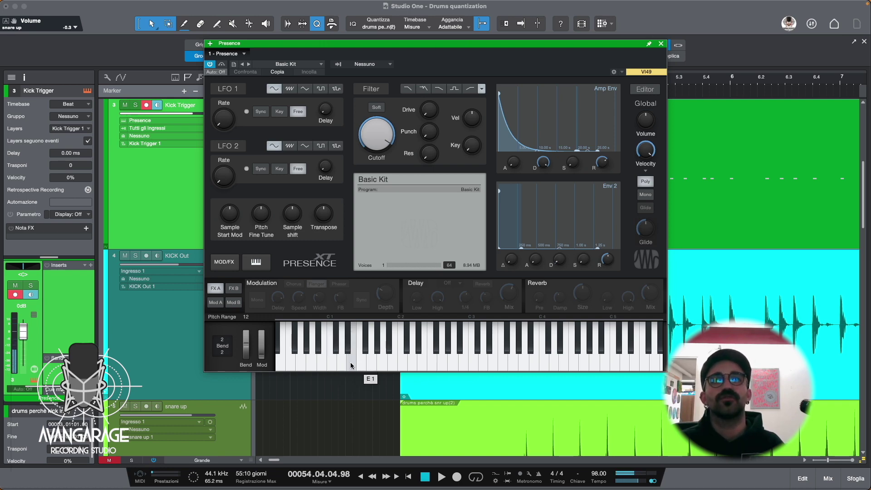
pyautogui.click(345, 361)
pyautogui.click(350, 363)
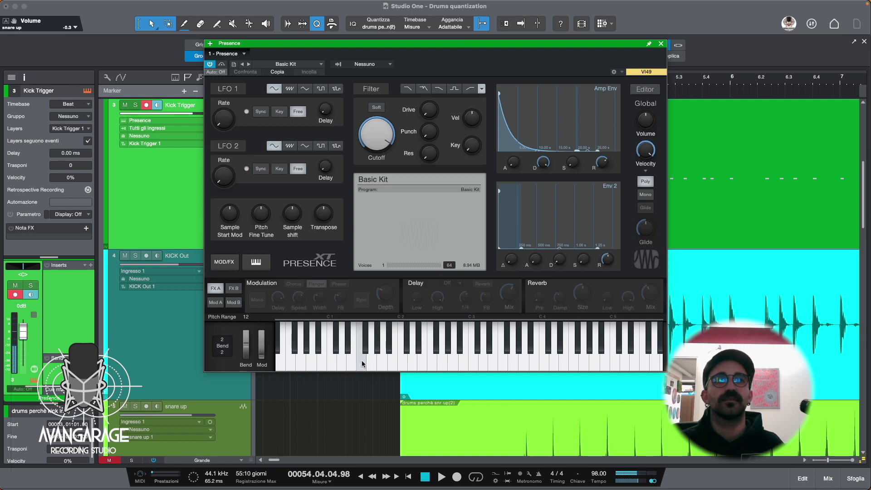
pyautogui.click(369, 360)
pyautogui.click(383, 358)
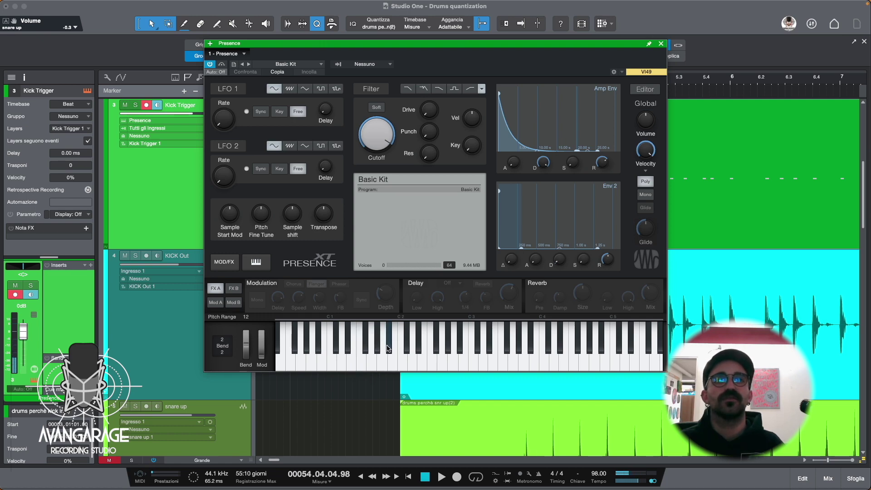
pyautogui.click(344, 359)
pyautogui.click(342, 358)
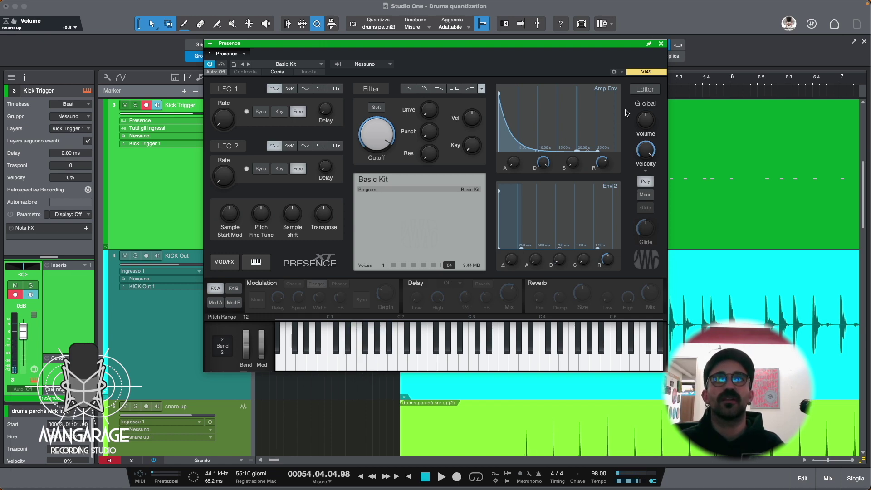
pyautogui.click(661, 44)
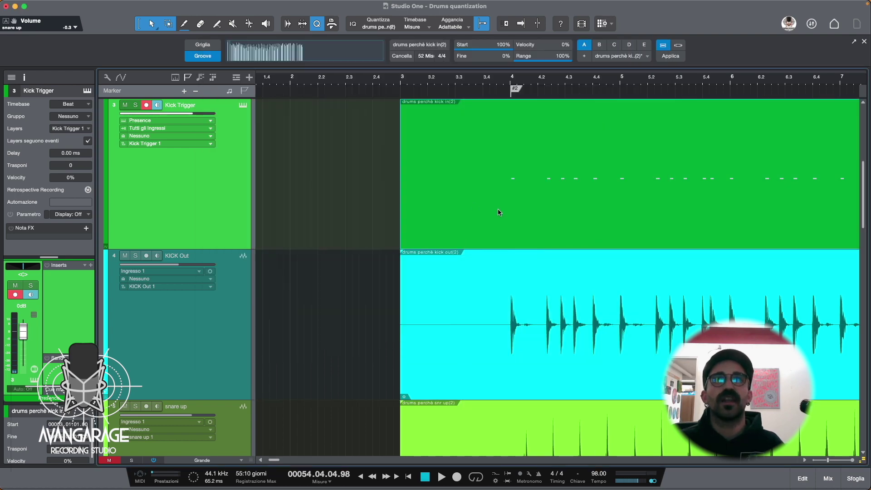
# Step: Open the Kick Trigger event in the note editor and review its enlarged notes from the end back to bar 4
pyautogui.scroll(-10, 498, 211)
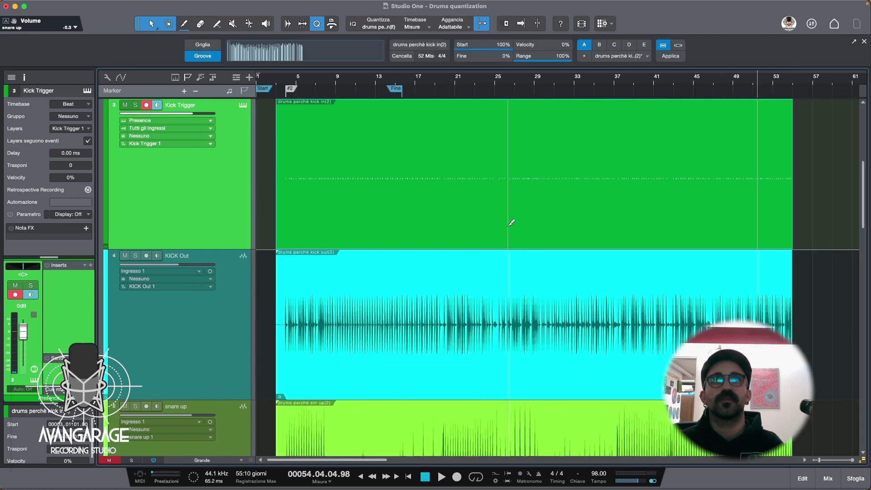
pyautogui.scroll(-3, 499, 220)
pyautogui.doubleClick(468, 221)
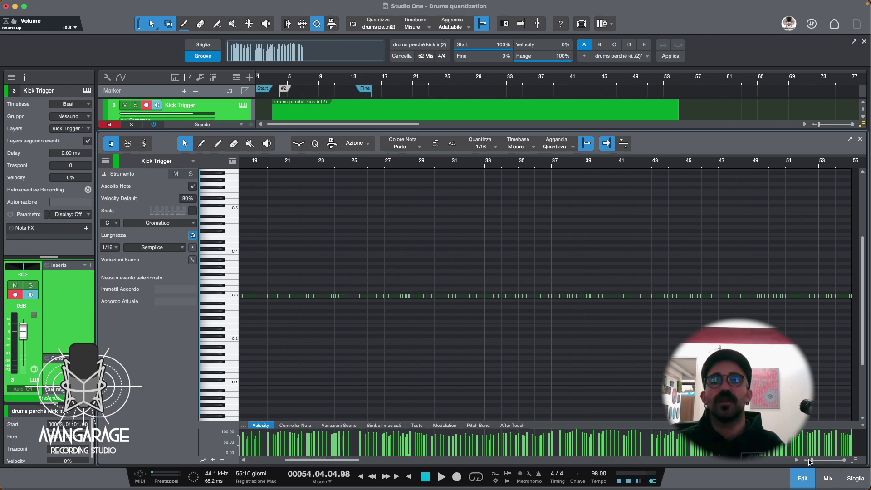
pyautogui.scroll(5, 812, 461)
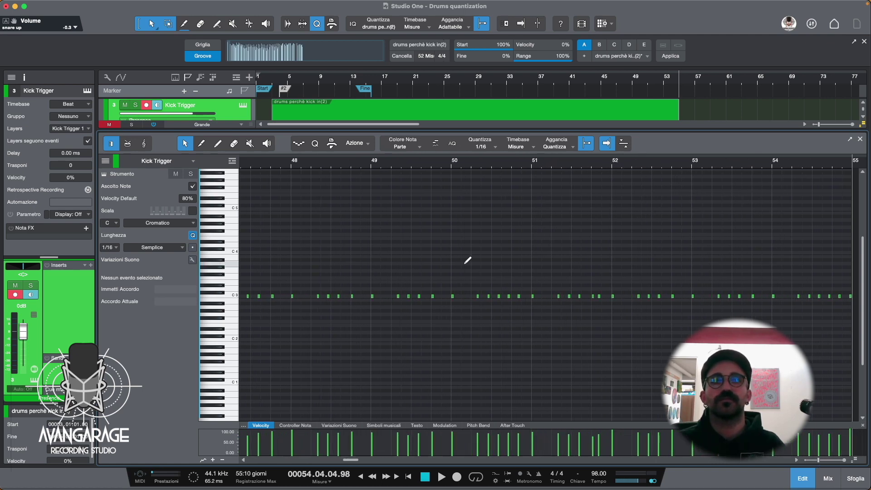
pyautogui.hotkey('shift', 'e')
pyautogui.hotkey('shift', 'e')
pyautogui.scroll(-1, 458, 260)
pyautogui.hscroll(-10, 389, 245)
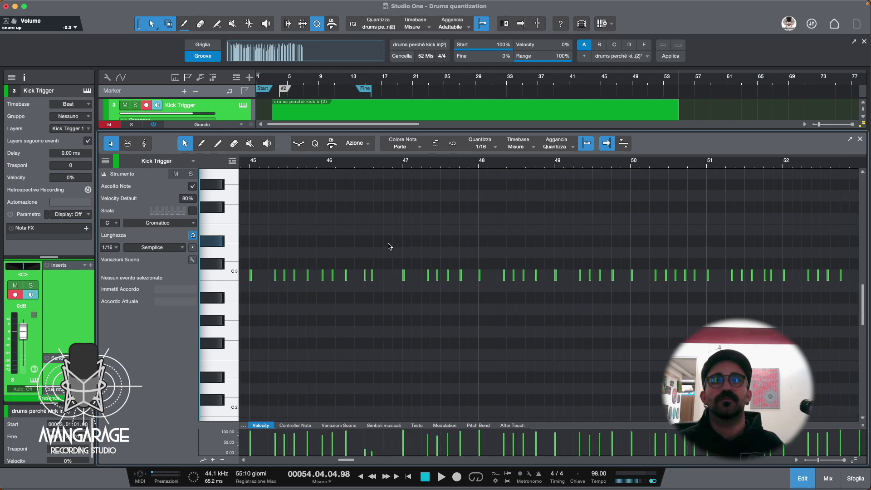
pyautogui.hscroll(-20, 390, 244)
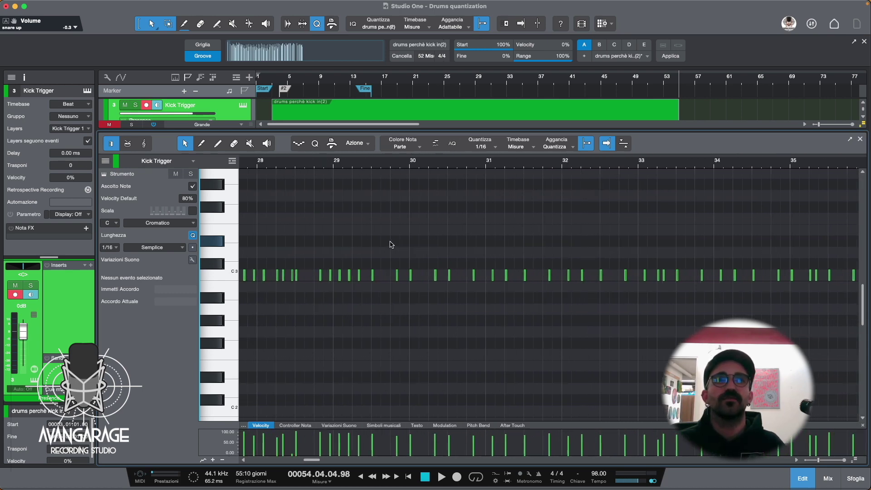
pyautogui.hscroll(-13, 390, 244)
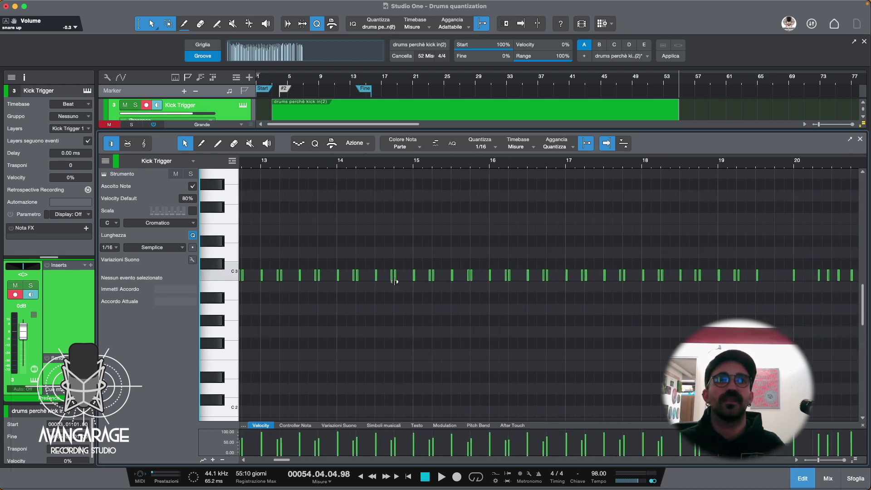
pyautogui.hscroll(-6, 393, 276)
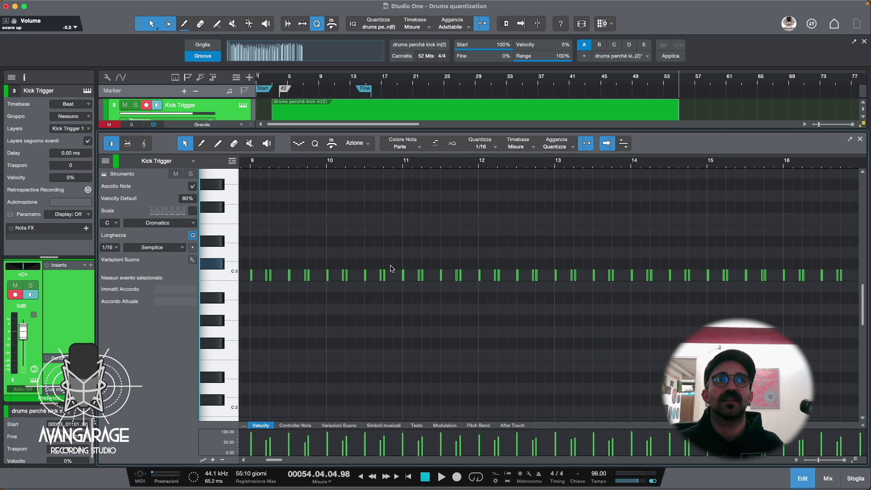
pyautogui.click(232, 275)
pyautogui.hscroll(-8, 290, 285)
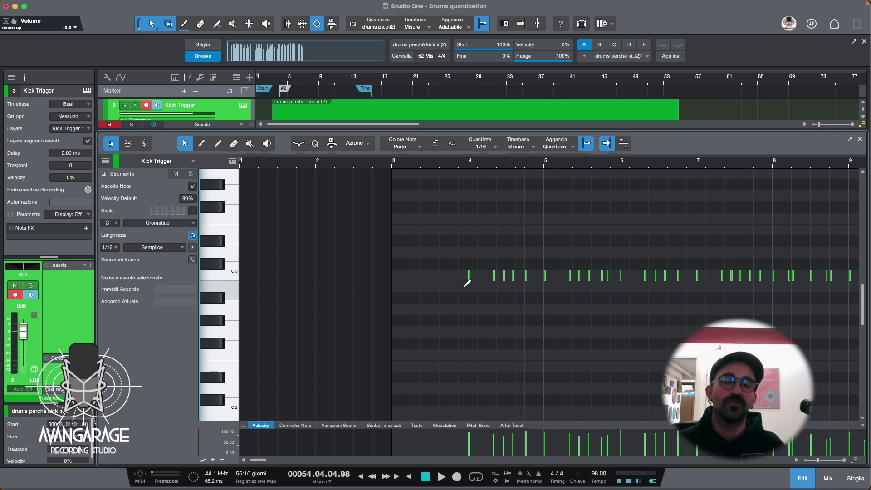
# Step: Transpose all notes of the Kick Trigger event down to C 1 and close the note editor
pyautogui.press('super+a')
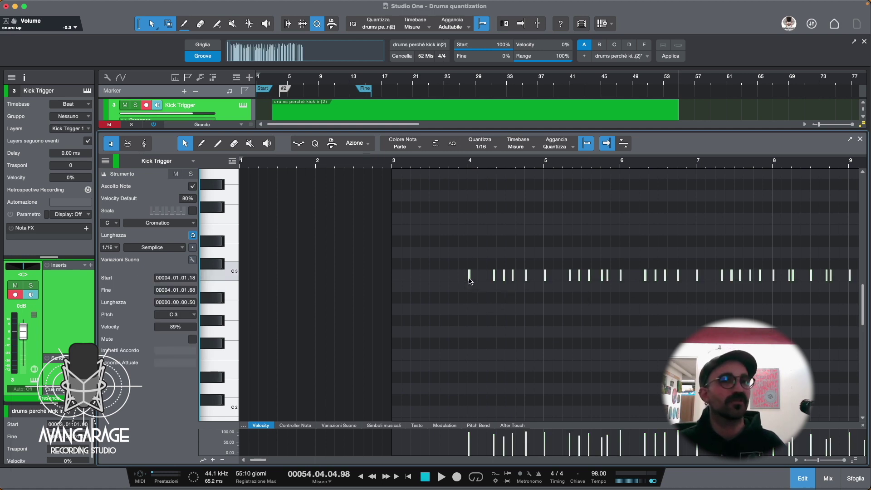
pyautogui.press('Down')
pyautogui.press('Down')
pyautogui.press('Down')
pyautogui.press('Down')
pyautogui.press('Down')
pyautogui.press('Down')
pyautogui.press('Down')
pyautogui.press('Down')
pyautogui.press('Down')
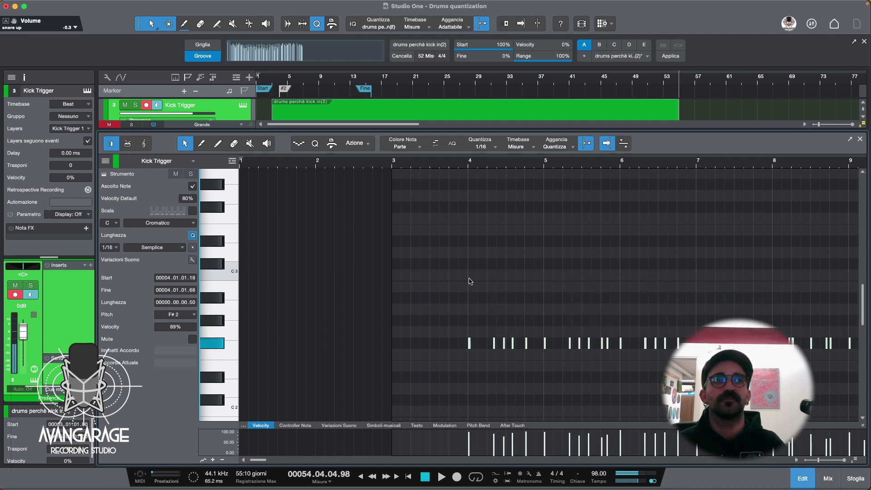
pyautogui.press('Down')
pyautogui.press('Down')
pyautogui.press('Down')
pyautogui.press('Down')
pyautogui.press('Down')
pyautogui.press('Down')
pyautogui.press('Down')
pyautogui.press('Down')
pyautogui.press('Down')
pyautogui.press('Down')
pyautogui.press('Down')
pyautogui.press('Down')
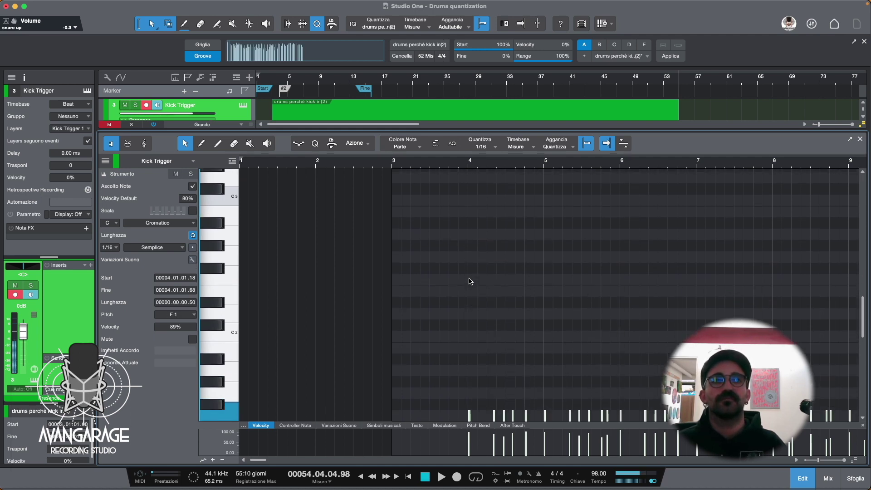
pyautogui.press('Down')
pyautogui.press('Down')
pyautogui.press('Down')
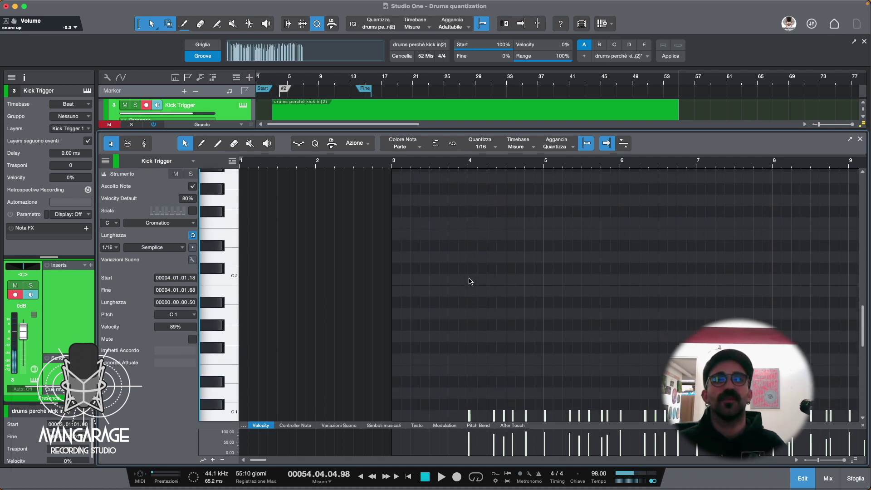
pyautogui.scroll(-3, 470, 282)
pyautogui.scroll(-3, 473, 274)
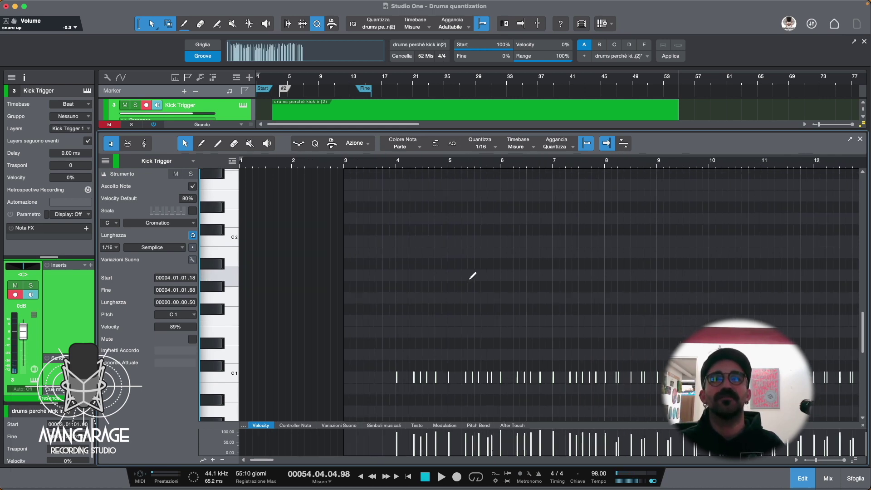
pyautogui.moveTo(432, 131); pyautogui.dragTo(431, 195)
pyautogui.click(860, 203)
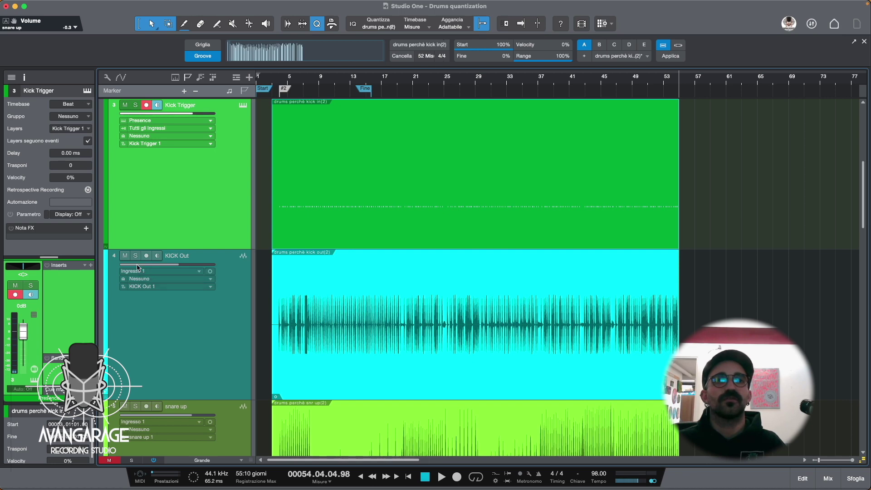
# Step: Solo the Kick Trigger track and play it from about bar 4
pyautogui.scroll(-2, 137, 263)
pyautogui.scroll(5, 137, 269)
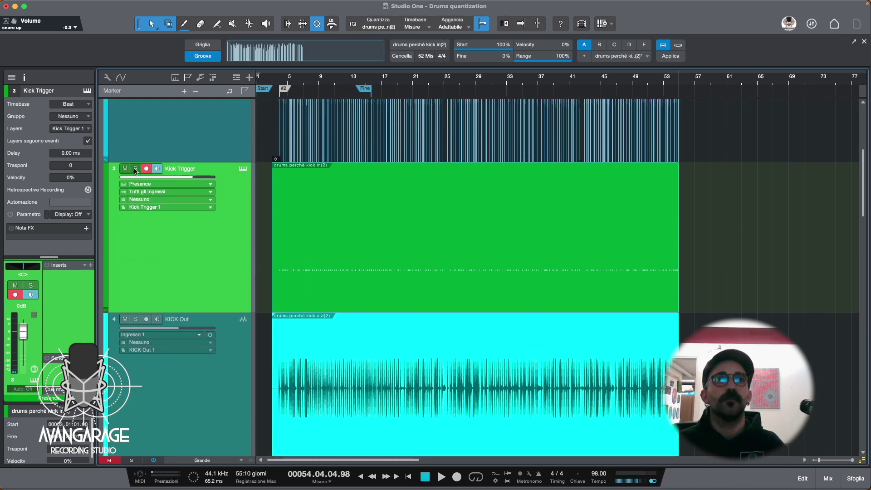
pyautogui.click(135, 169)
pyautogui.click(278, 82)
pyautogui.press('space')
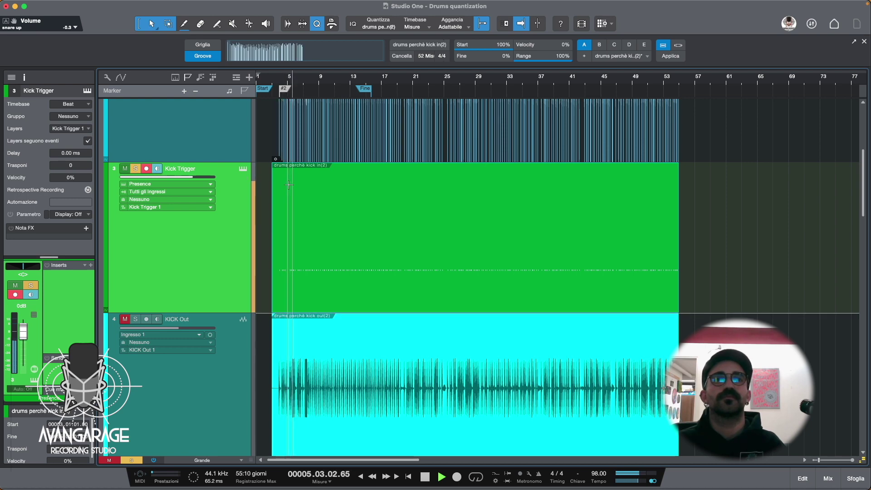
pyautogui.press('space')
# Step: Solo the Kick in track as well and play it together with Kick Trigger
pyautogui.scroll(5, 291, 183)
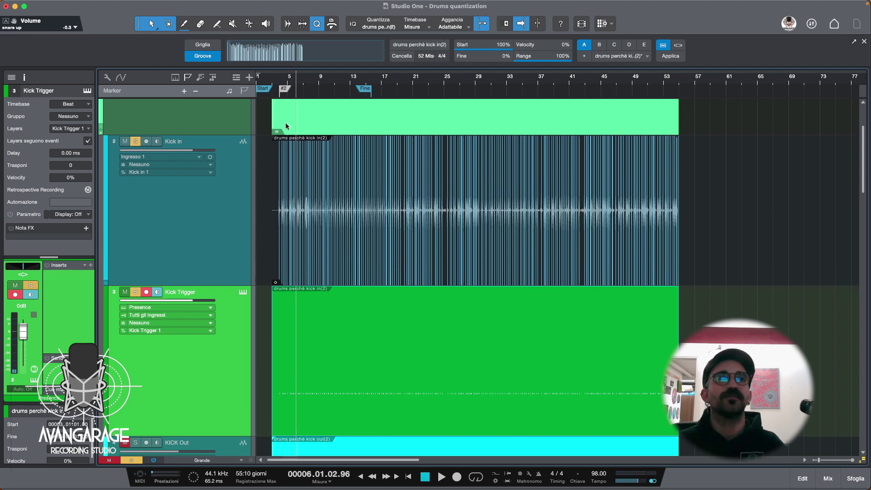
pyautogui.press('space')
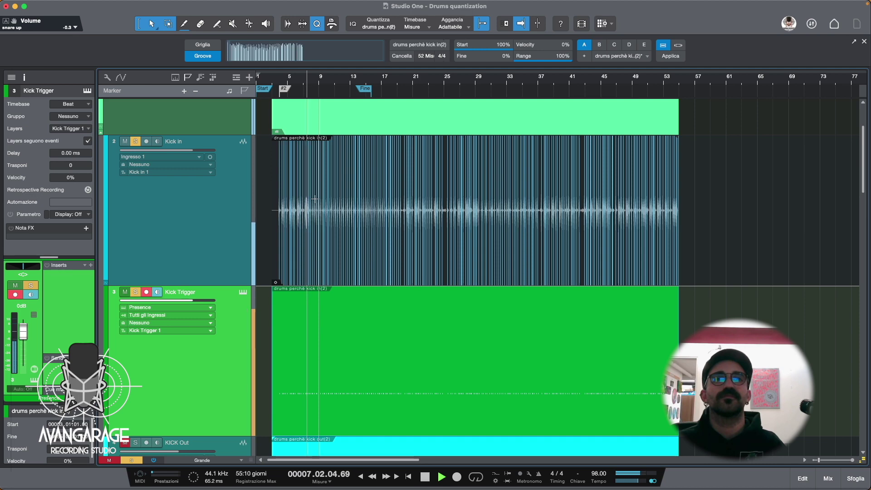
pyautogui.press('space')
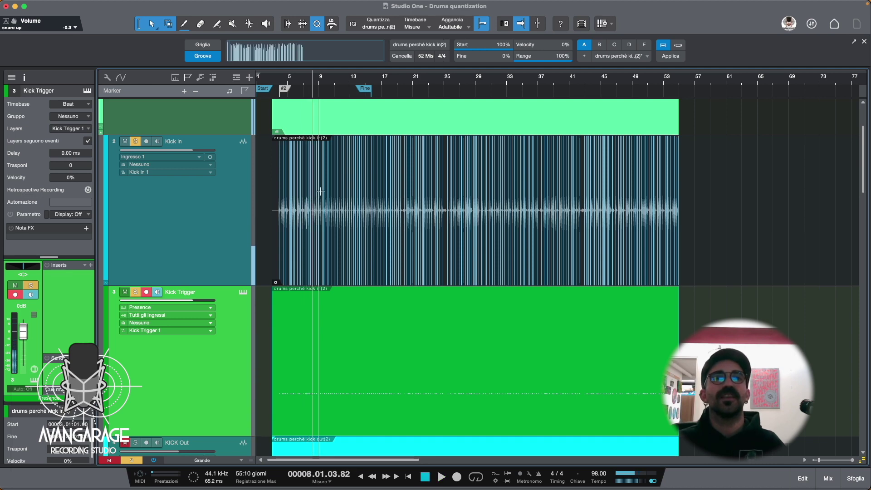
# Step: Compare the start of the Kick Trigger note with the Kick in transient at bar 5 at close range
pyautogui.scroll(5, 317, 242)
pyautogui.scroll(-2, 320, 254)
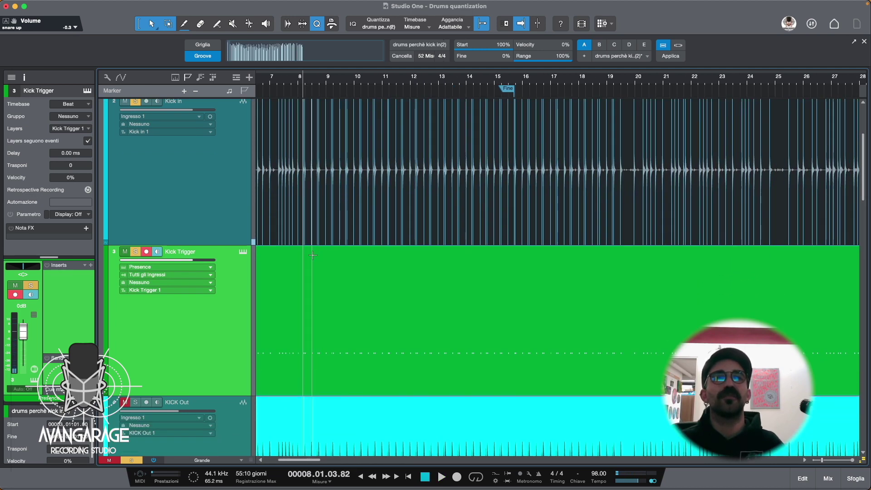
pyautogui.hscroll(-3, 320, 254)
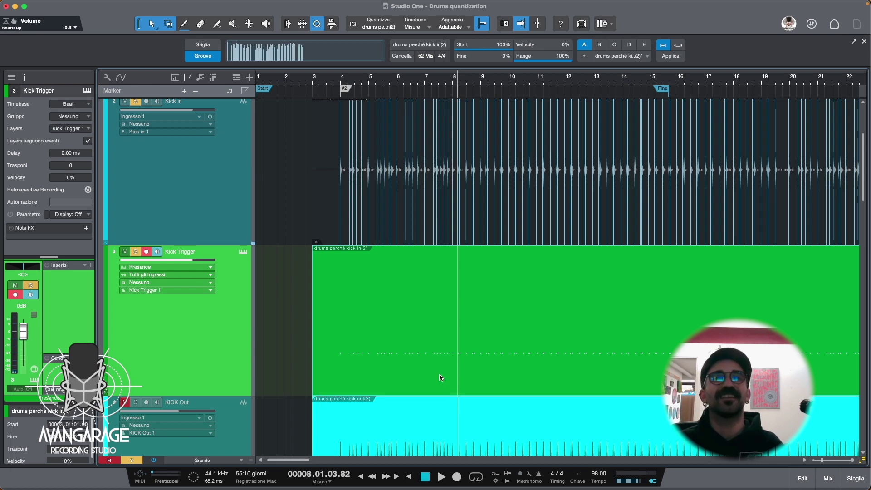
pyautogui.scroll(10, 344, 300)
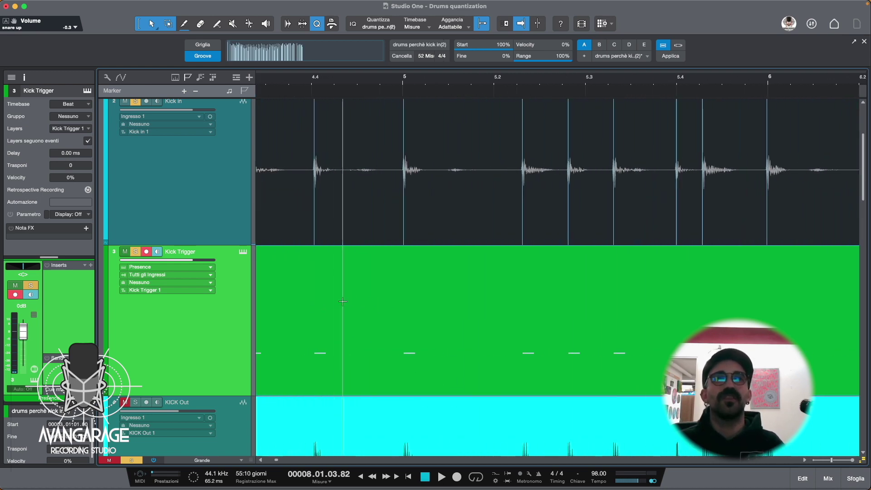
pyautogui.scroll(8, 401, 287)
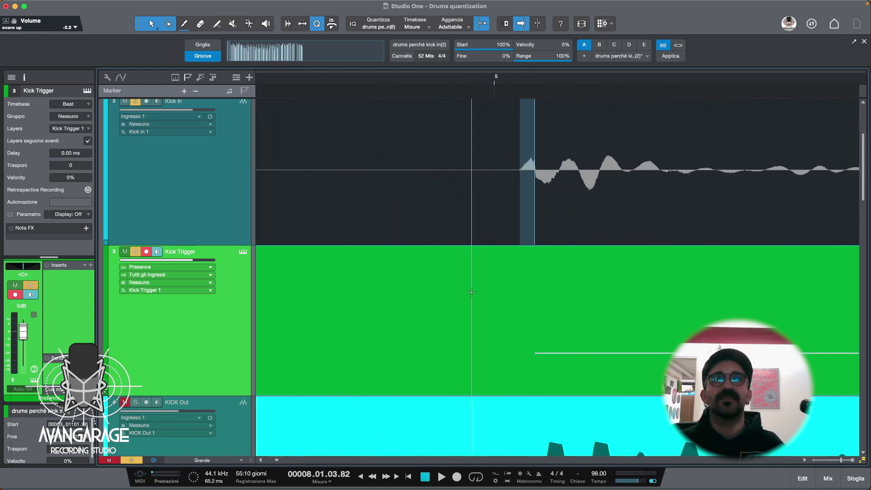
pyautogui.scroll(6, 467, 290)
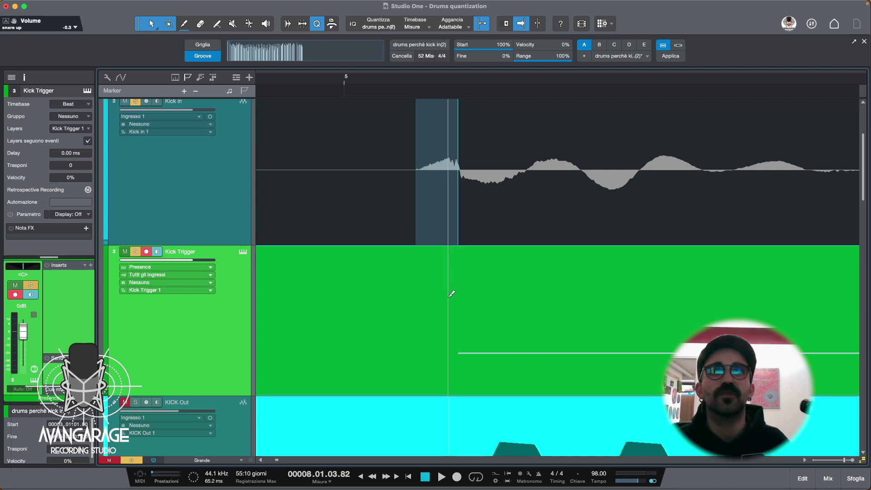
pyautogui.scroll(-6, 452, 294)
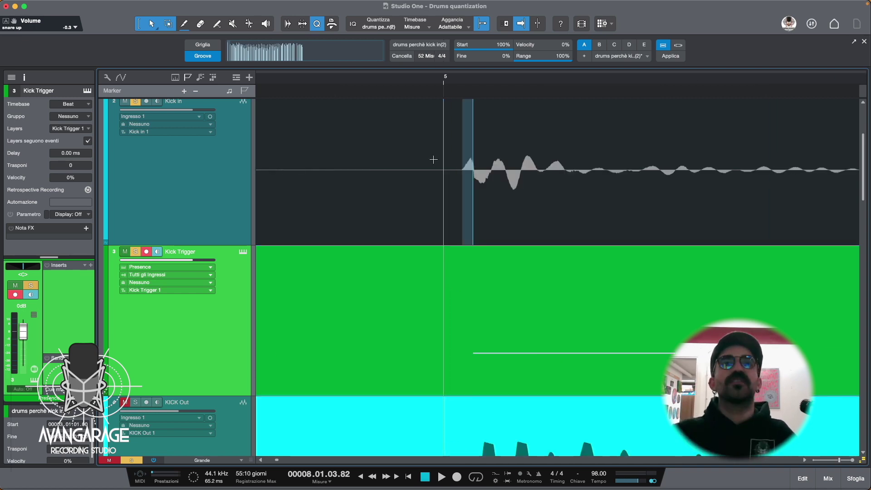
# Step: Play Kick in and Kick Trigger together from just before bar 5 to listen for the timing offset
pyautogui.click(381, 85)
pyautogui.press('space')
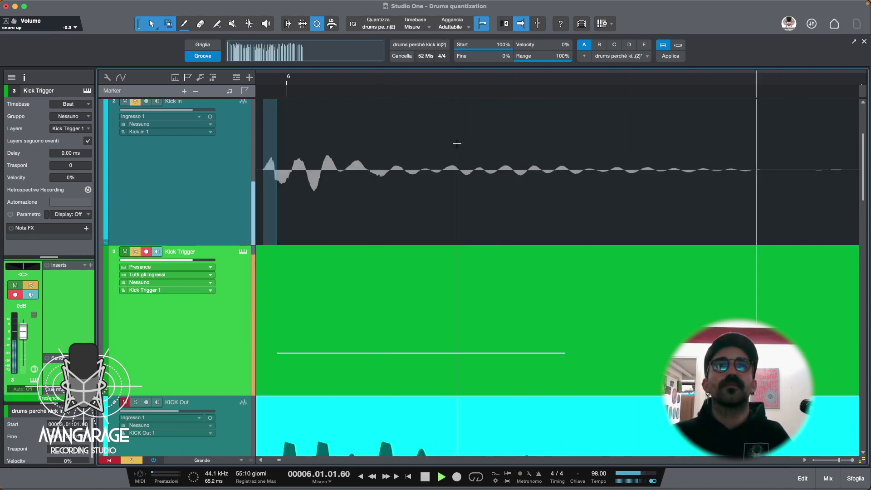
pyautogui.press('space')
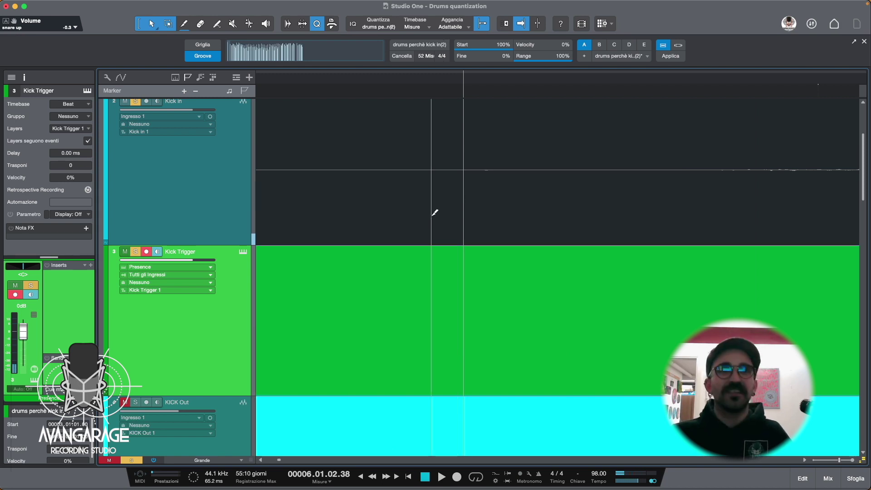
# Step: Turn off snapping and place the playhead exactly at the onset of the Kick in hit between 5.4 and bar 6
pyautogui.scroll(-2, 433, 212)
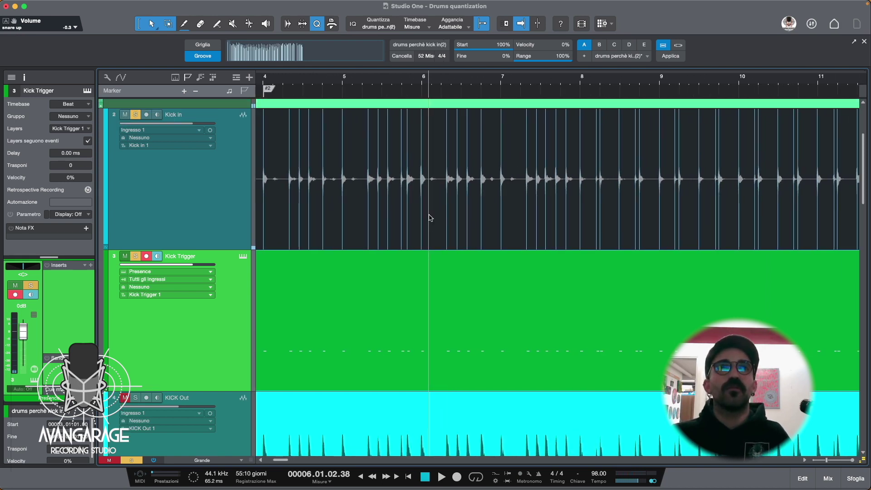
pyautogui.scroll(10, 387, 210)
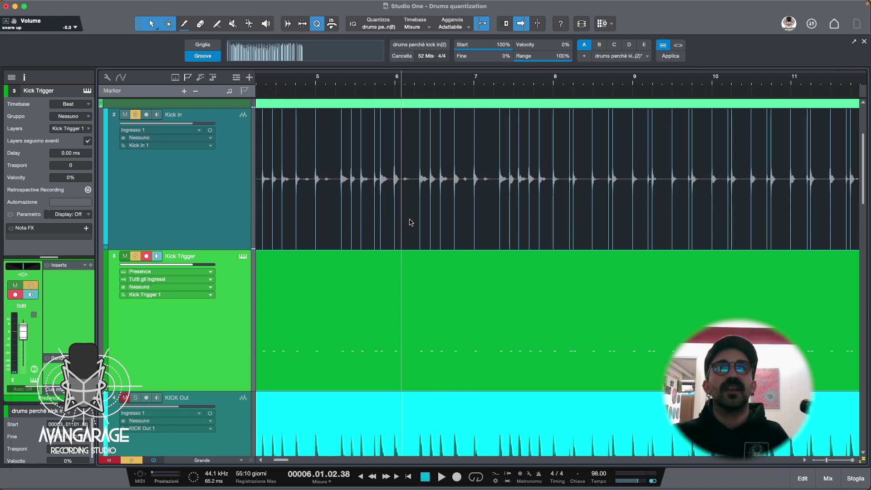
pyautogui.scroll(6, 380, 215)
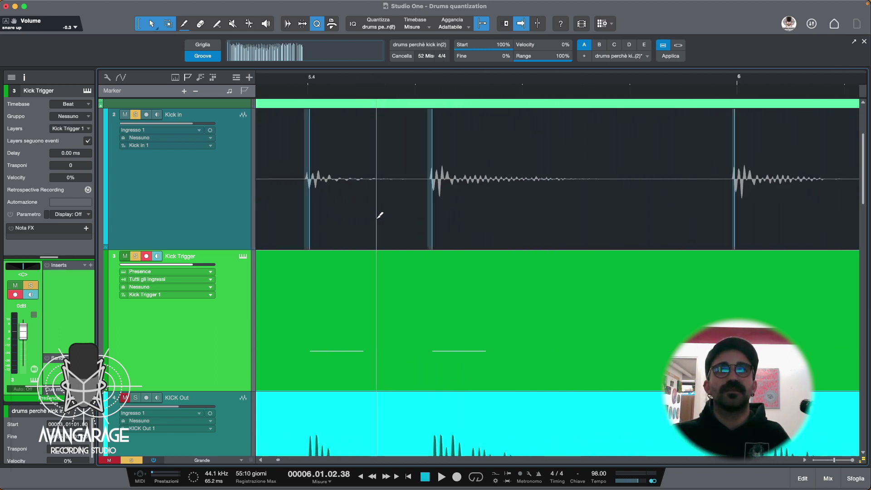
pyautogui.scroll(3, 513, 227)
pyautogui.scroll(8, 423, 200)
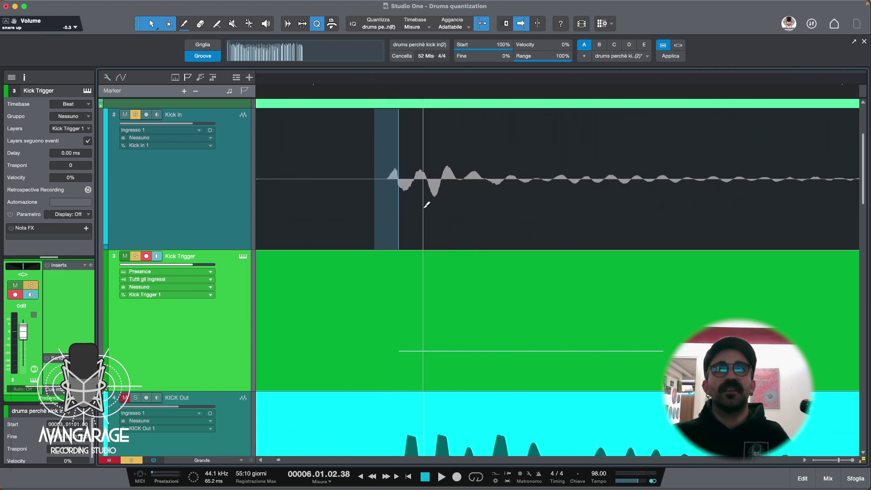
pyautogui.hscroll(-4, 394, 199)
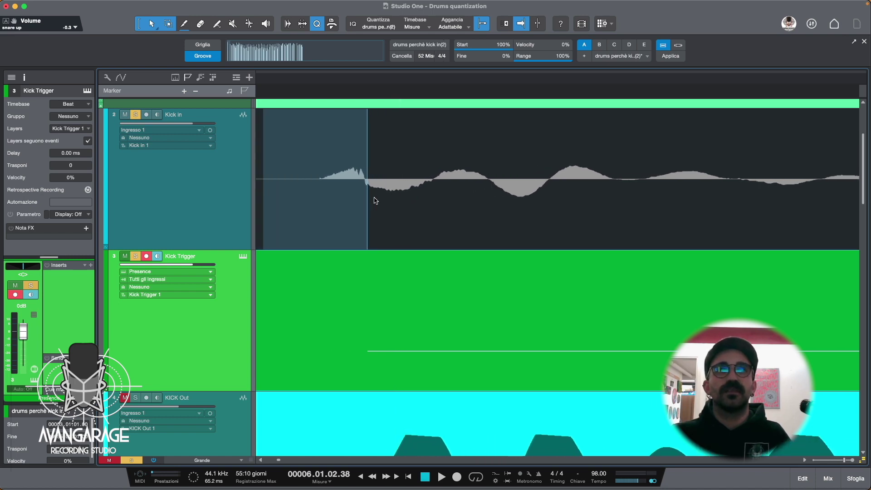
pyautogui.click(356, 83)
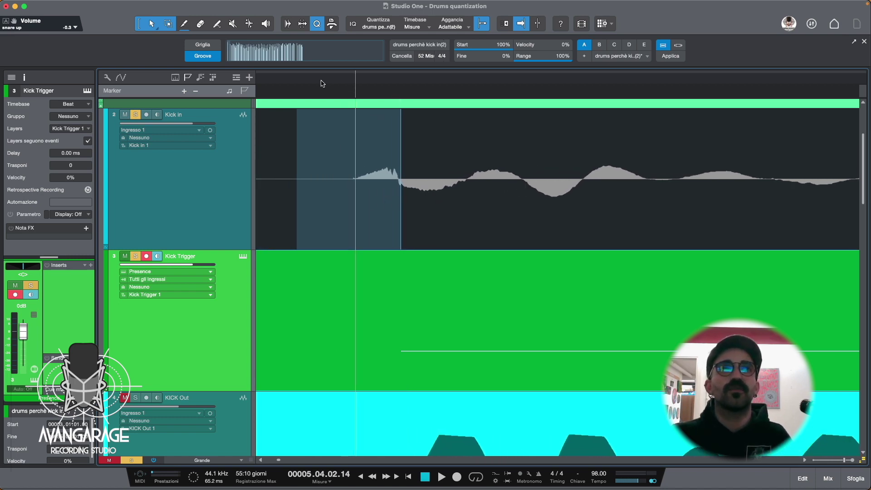
pyautogui.scroll(3, 358, 163)
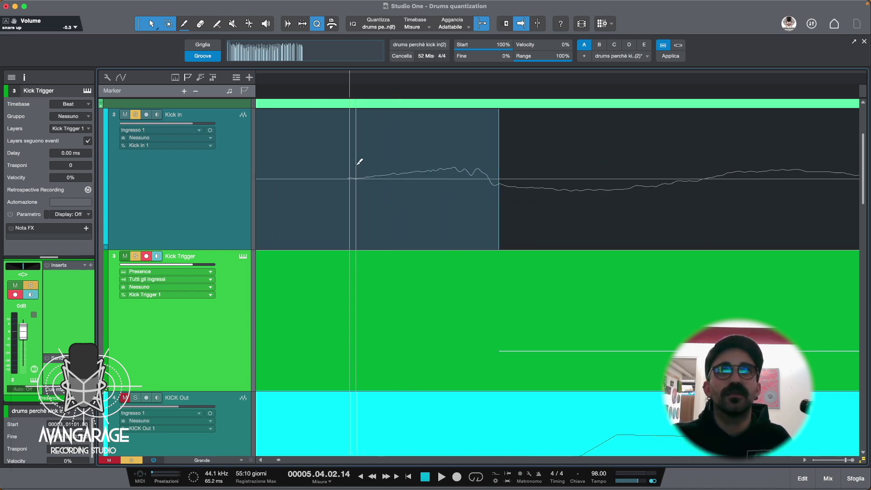
pyautogui.scroll(1, 360, 162)
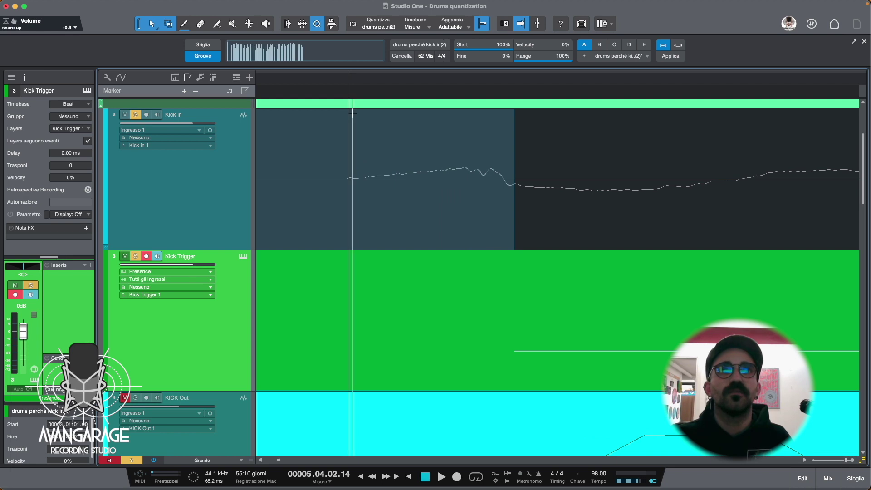
pyautogui.click(307, 84)
pyautogui.click(485, 28)
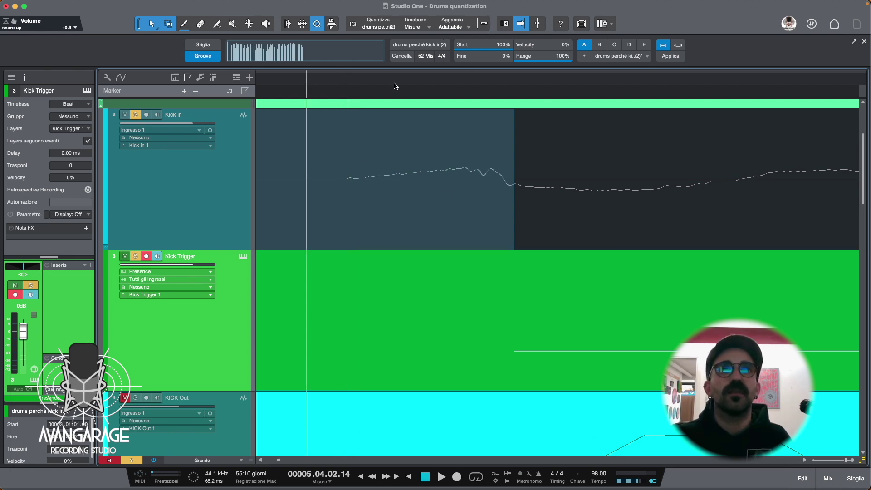
pyautogui.click(349, 83)
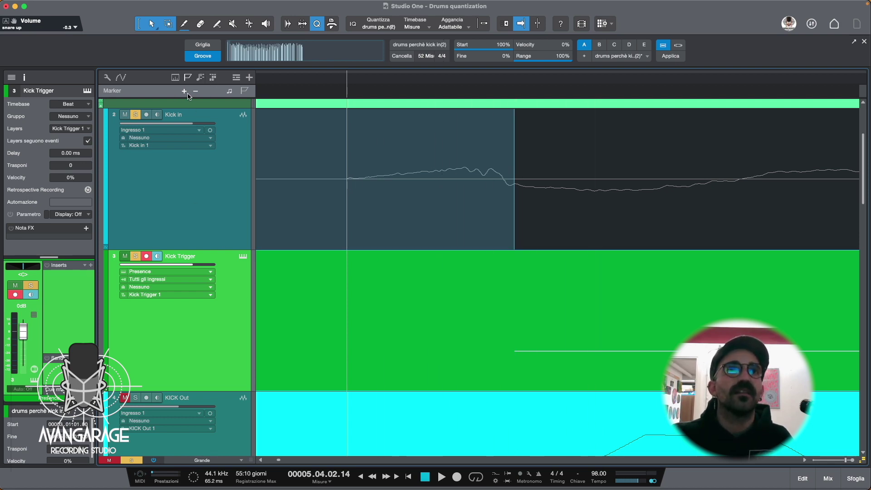
# Step: Keep the marker track shown and add a marker at the playhead on the kick's onset
pyautogui.click(236, 77)
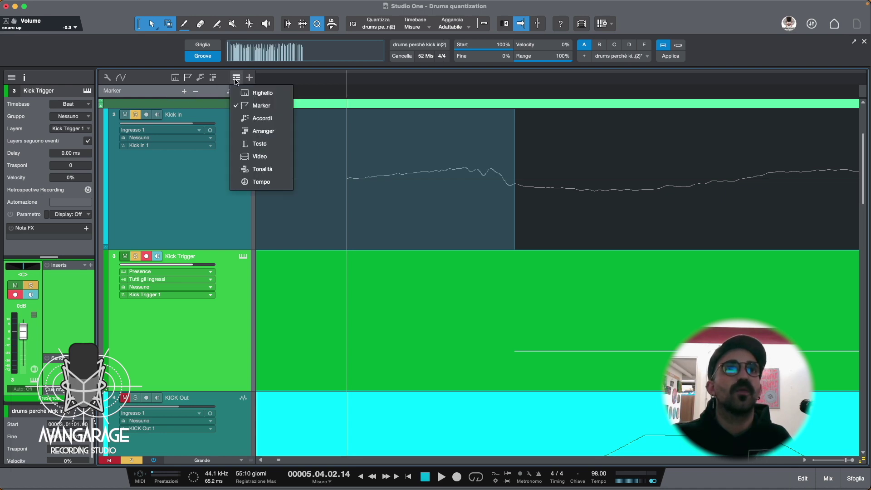
pyautogui.click(250, 105)
pyautogui.click(236, 77)
pyautogui.click(239, 105)
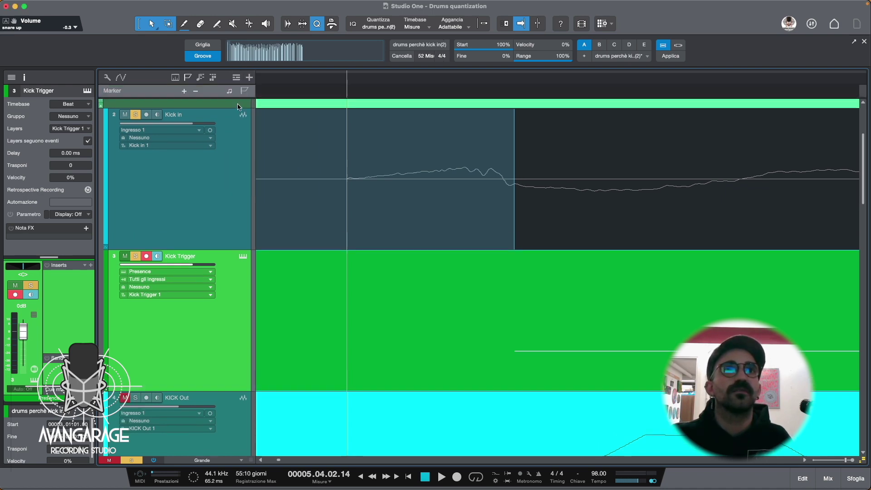
pyautogui.click(184, 91)
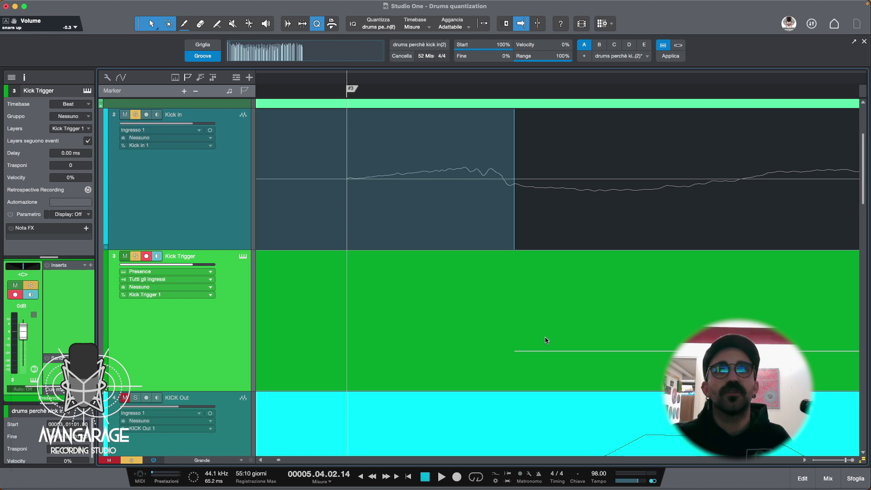
# Step: Move the Kick Trigger event earlier to start at 2.04.04.98, aligning its note with the new marker on the kick's onset
pyautogui.moveTo(564, 334); pyautogui.dragTo(406, 330)
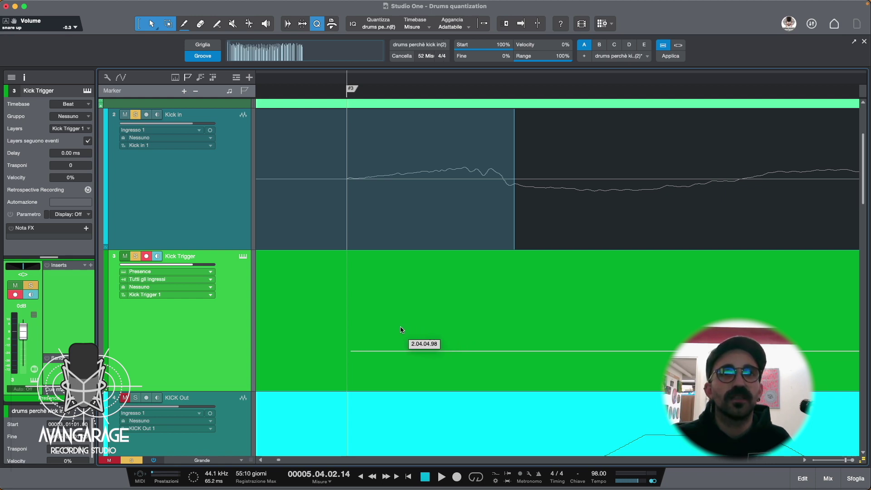
pyautogui.moveTo(398, 330); pyautogui.dragTo(399, 330)
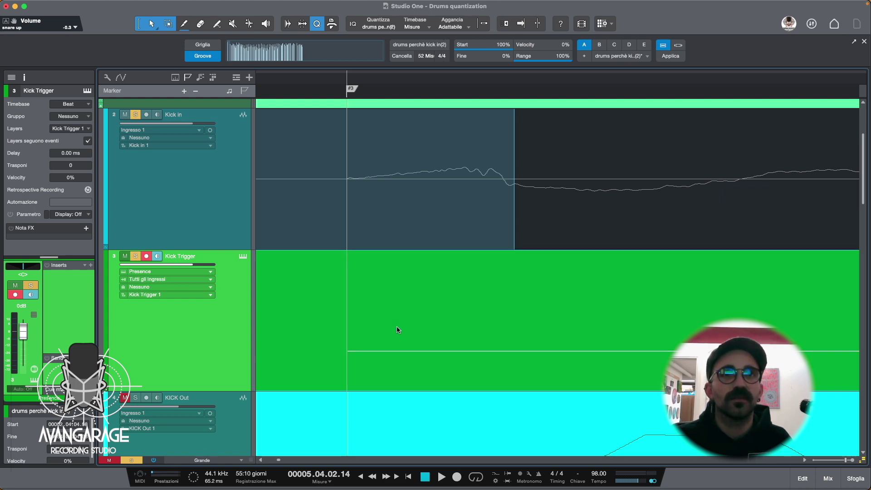
pyautogui.scroll(-6, 461, 305)
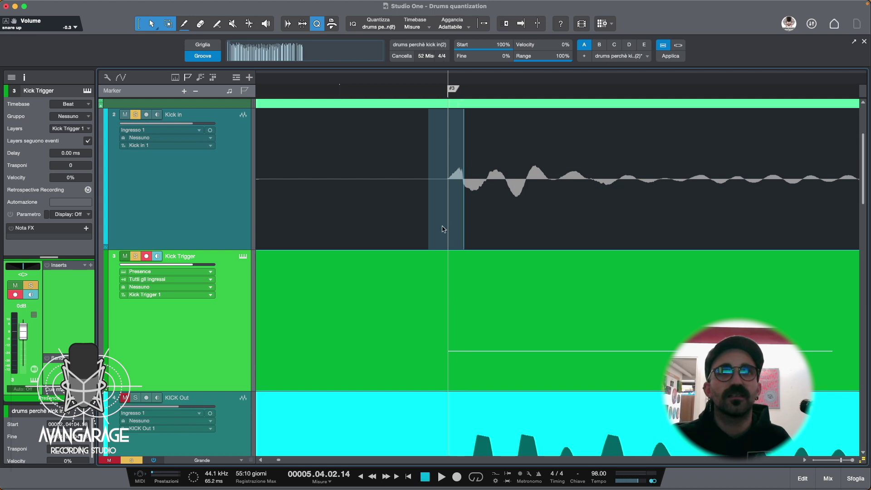
# Step: Turn on autoscroll and play Kick in with Kick Trigger through bar 6 to check their alignment on the kick hits
pyautogui.scroll(-5, 467, 303)
pyautogui.scroll(-4, 473, 296)
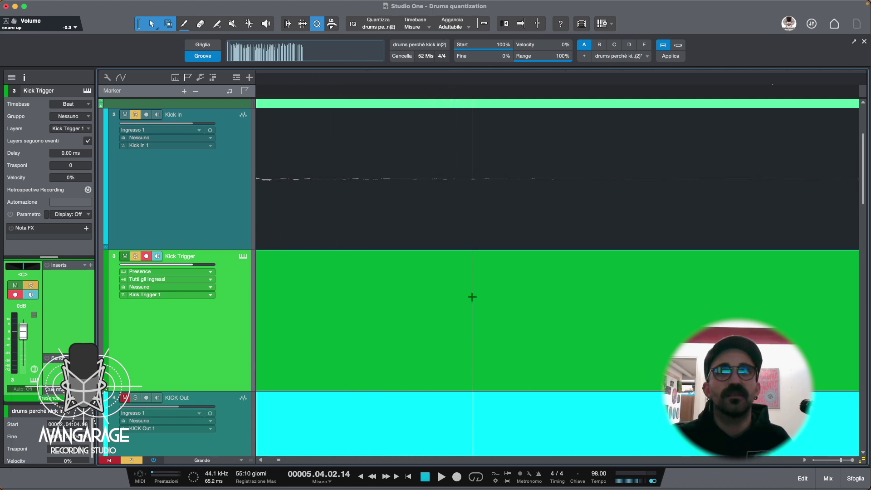
pyautogui.scroll(6, 470, 298)
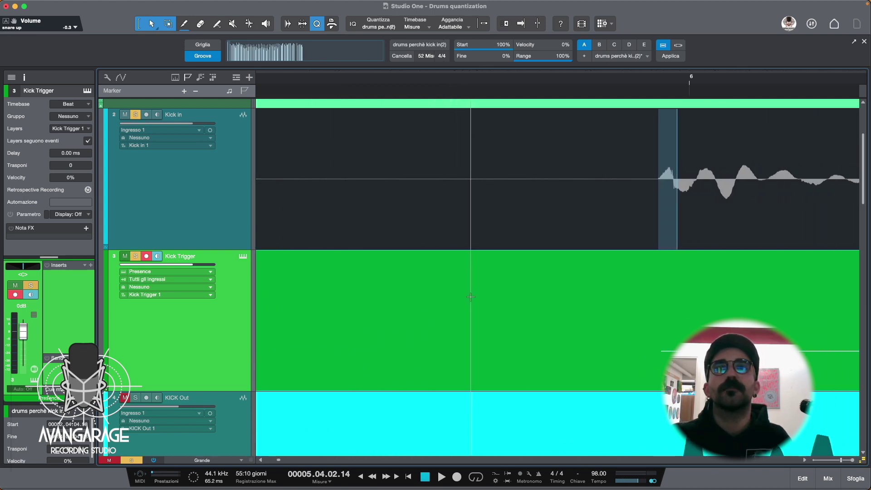
pyautogui.scroll(-5, 456, 296)
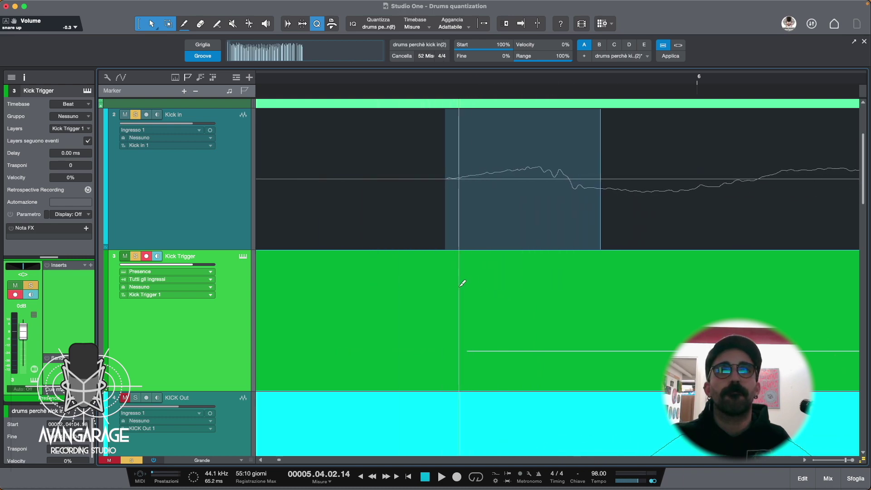
pyautogui.scroll(-10, 478, 286)
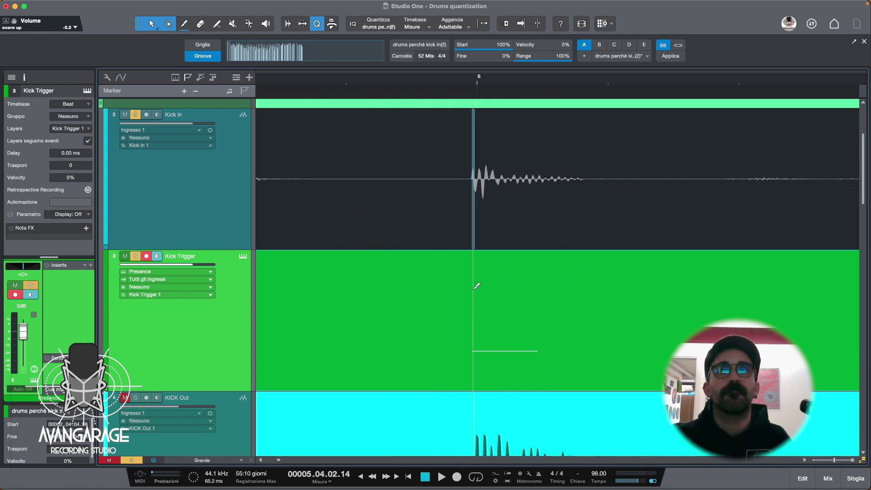
pyautogui.hscroll(-10, 431, 278)
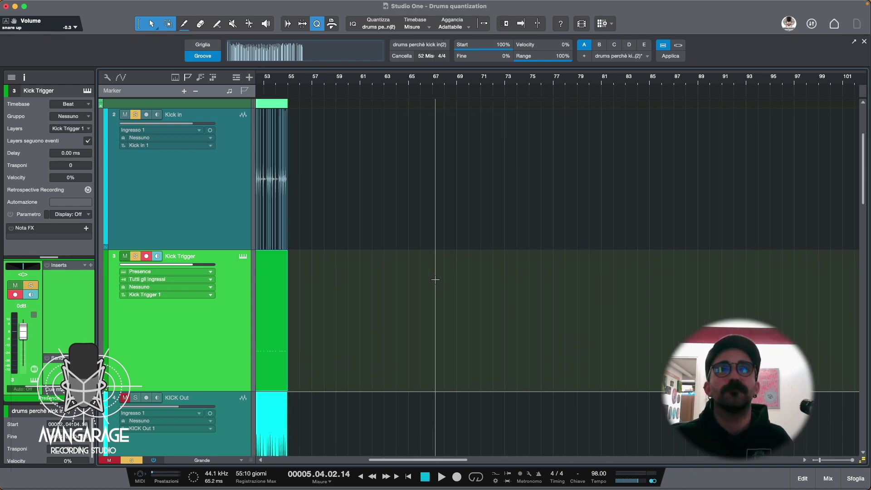
pyautogui.press('f')
pyautogui.press('space')
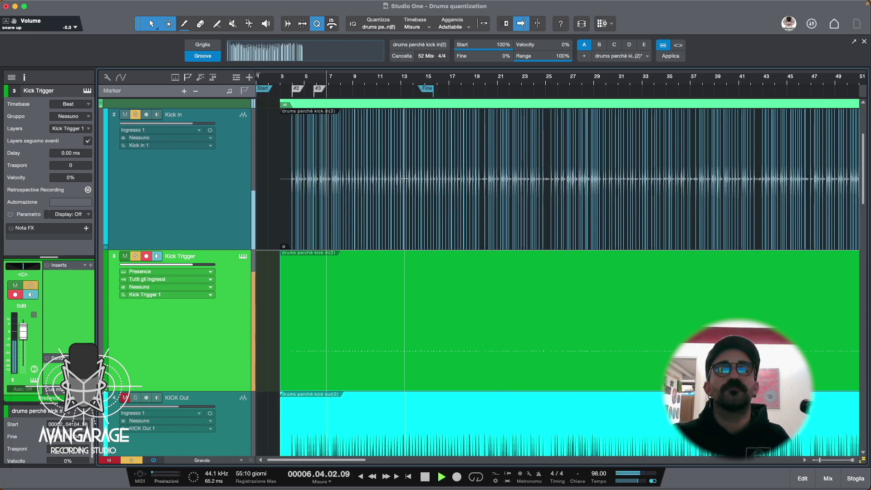
pyautogui.press('space')
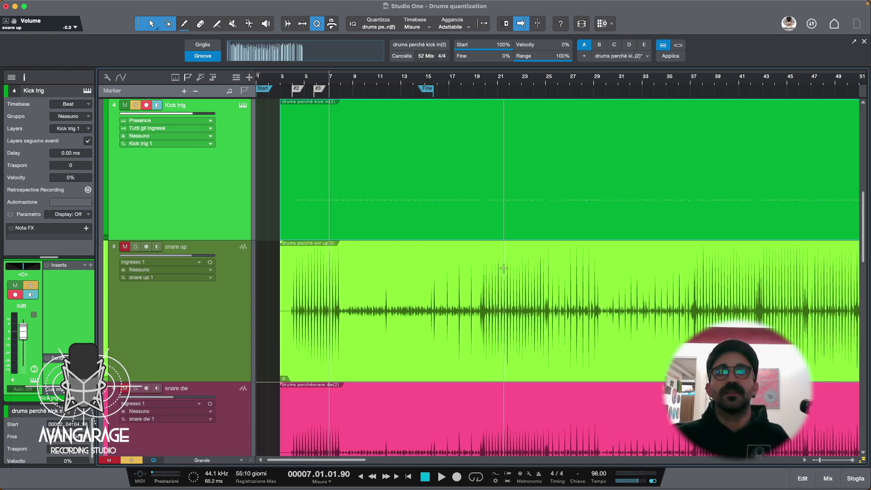
# Step: Show the mixer and add one bus for the Kick in, KICK Out and Kick trig channels
pyautogui.click(824, 484)
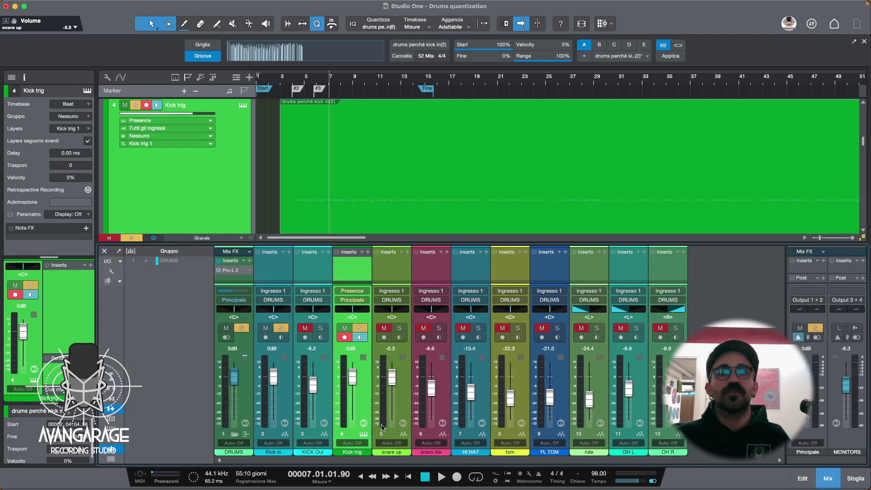
pyautogui.doubleClick(353, 452)
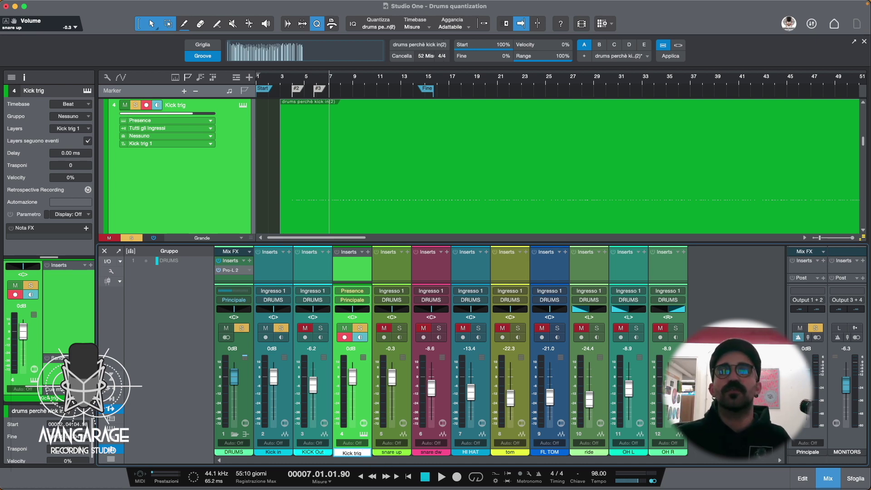
pyautogui.press('Return')
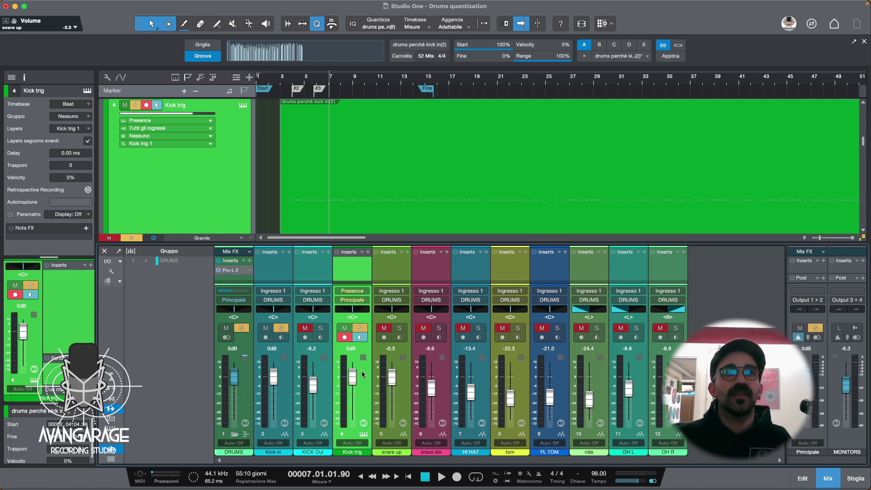
pyautogui.click(322, 372)
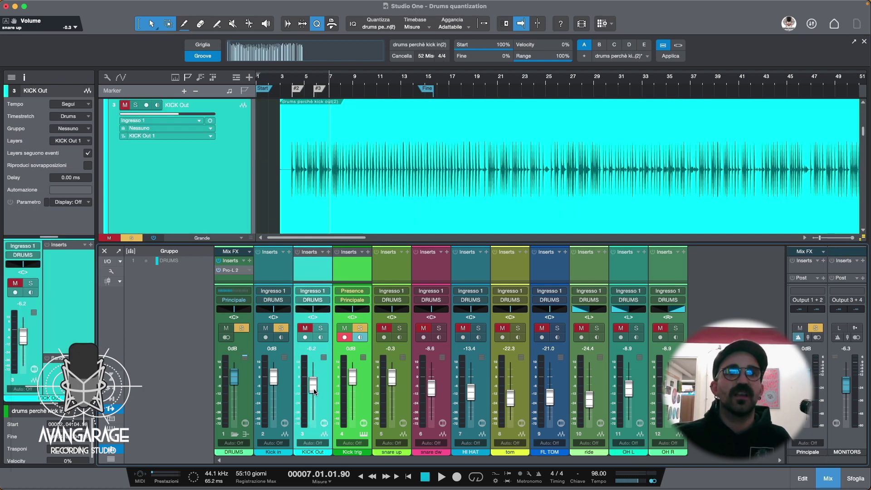
pyautogui.click(286, 374)
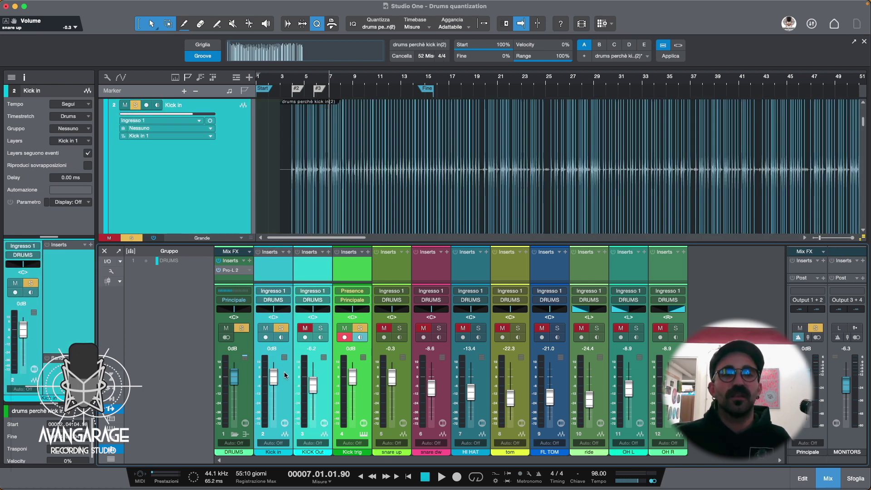
pyautogui.rightClick(284, 372)
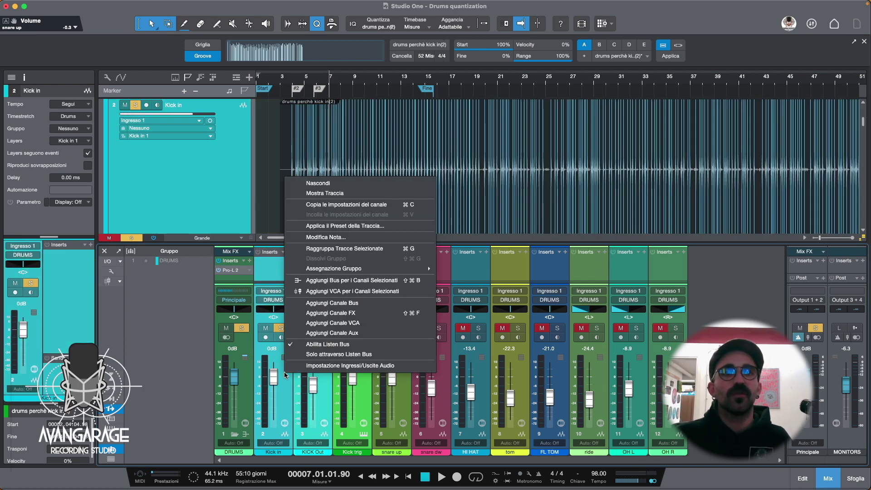
pyautogui.click(342, 281)
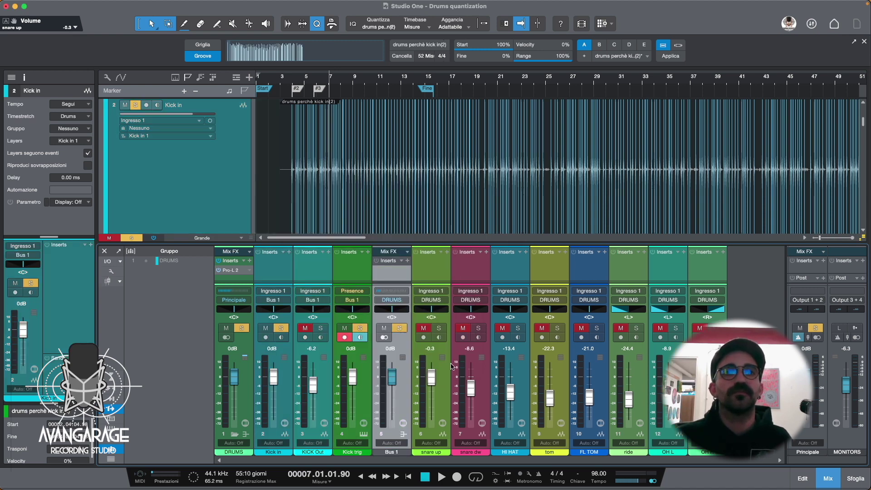
# Step: Rename the newly added bus as Kick Busa
pyautogui.click(388, 454)
pyautogui.click(388, 454)
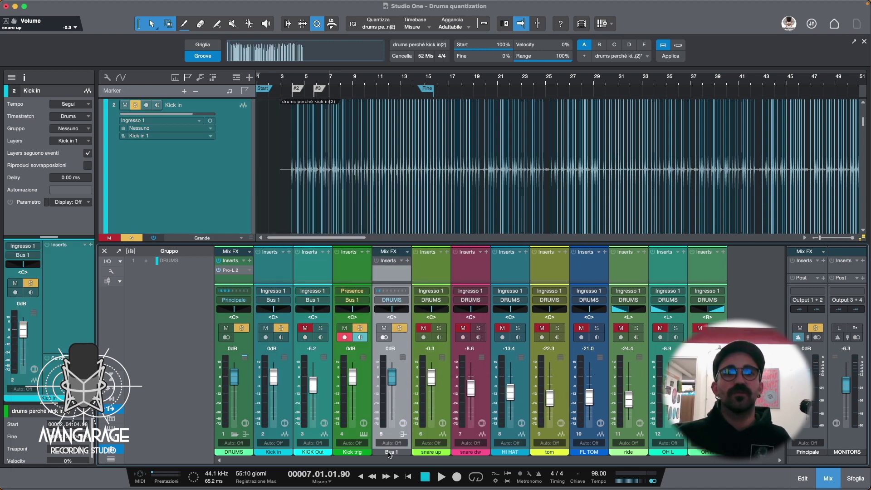
pyautogui.doubleClick(389, 453)
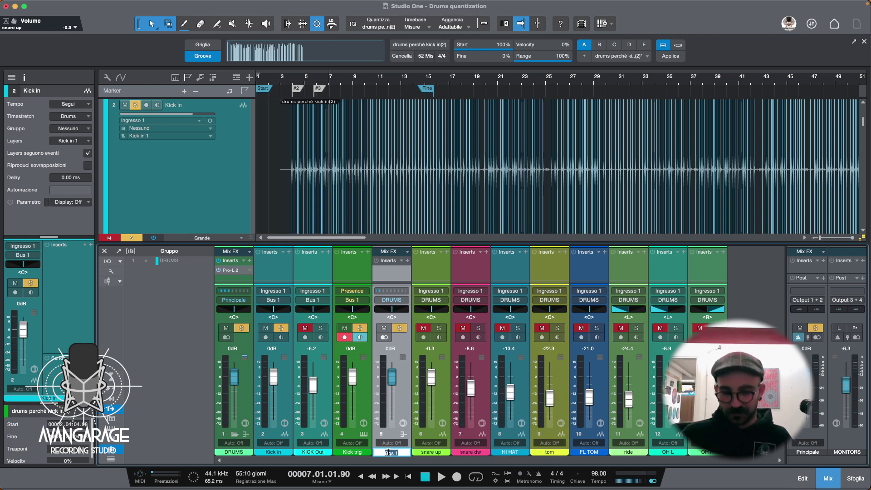
pyautogui.write('Kick')
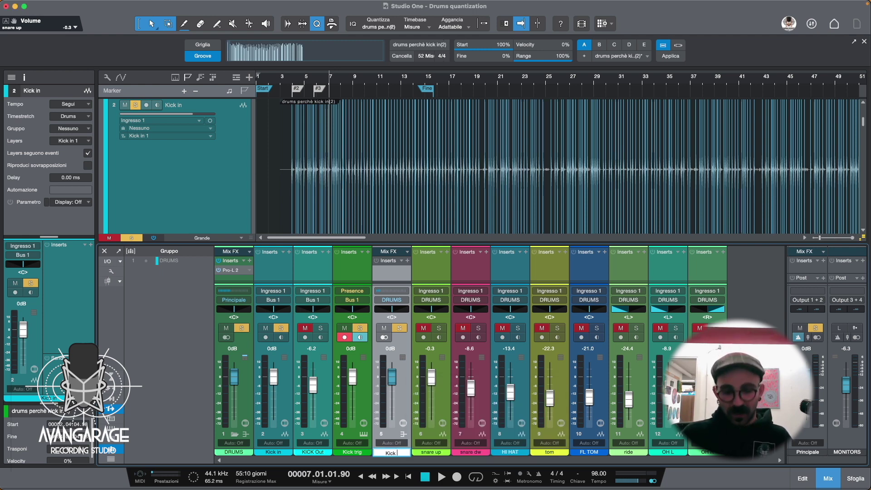
pyautogui.write(' Busa')
pyautogui.press('Return')
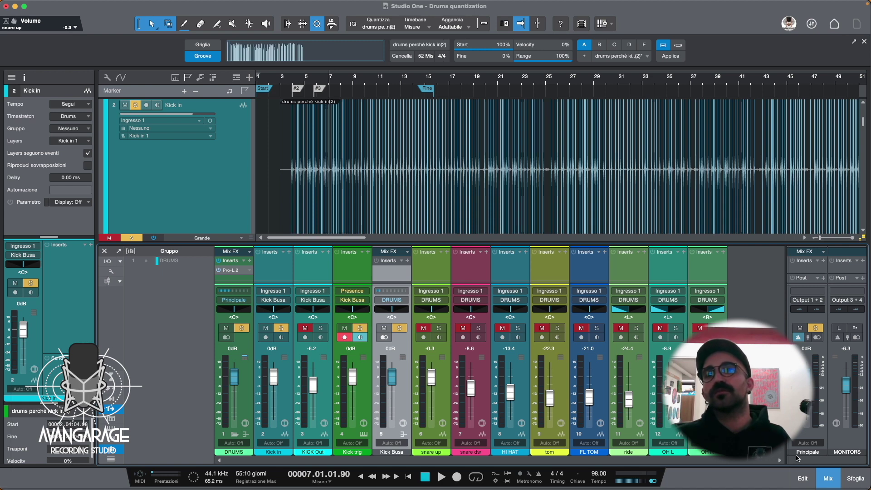
# Step: Disarm the Kick trig channel and replace the individual kick solos with a solo on the Kick Busa bus
pyautogui.click(345, 339)
pyautogui.click(357, 329)
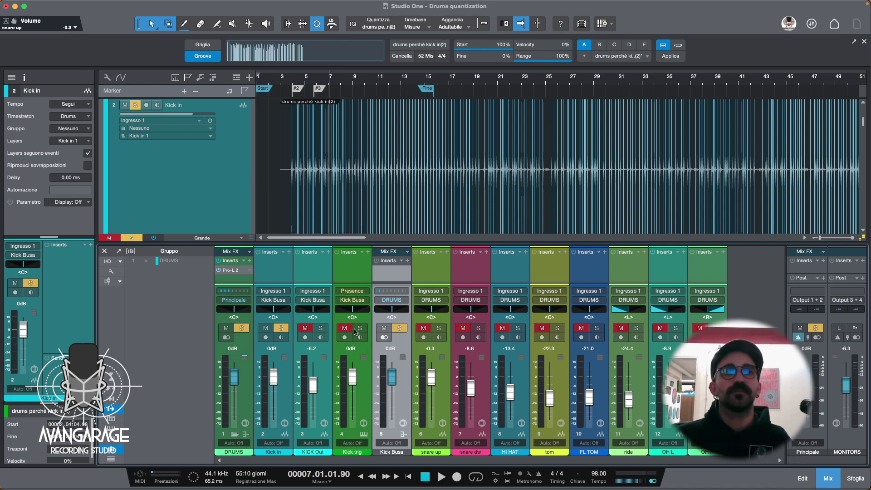
pyautogui.click(283, 329)
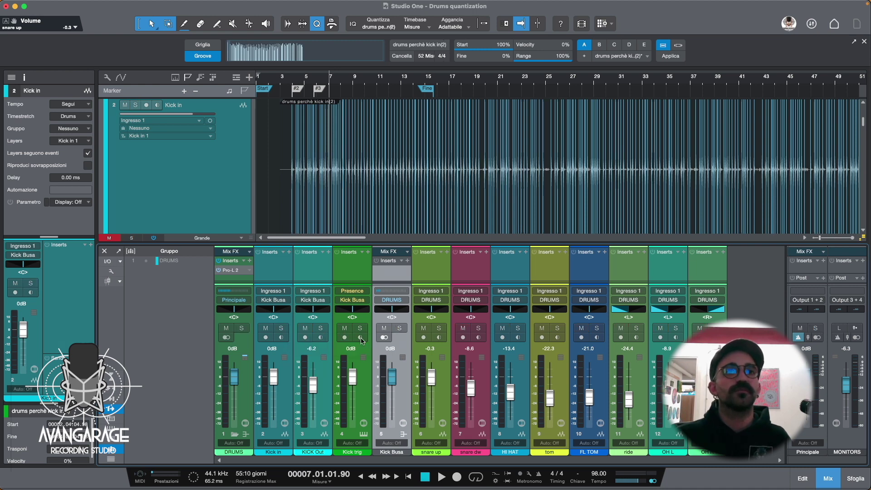
pyautogui.click(398, 328)
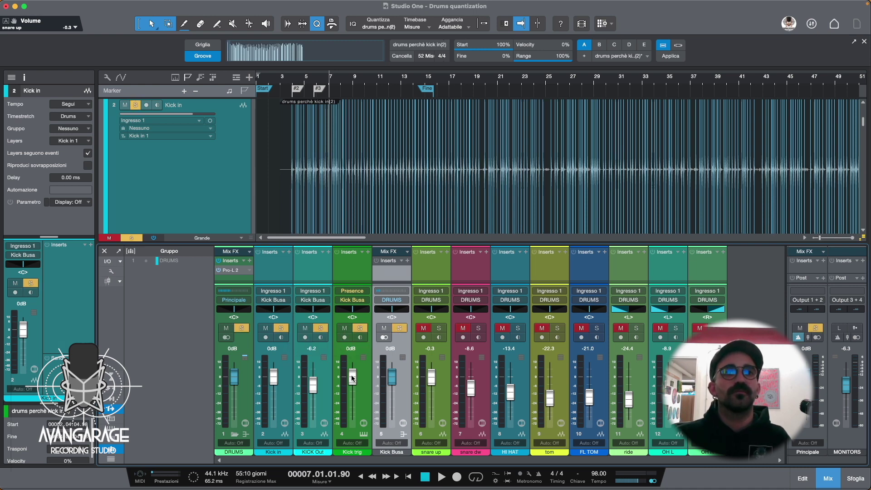
# Step: Pull Kick trig and KICK Out fully down, and during playback blend them back in at -10.6 dB and -6.2 dB
pyautogui.moveTo(353, 376); pyautogui.dragTo(312, 442)
pyautogui.press('space')
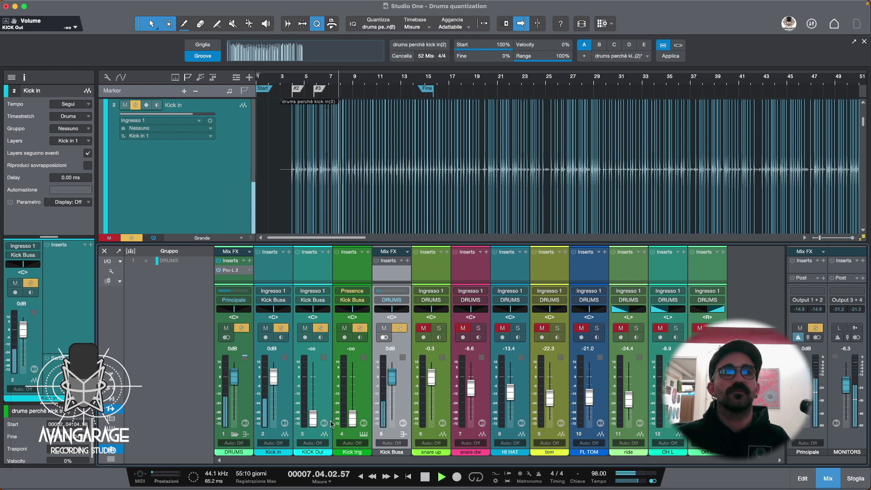
pyautogui.moveTo(352, 417); pyautogui.dragTo(357, 389)
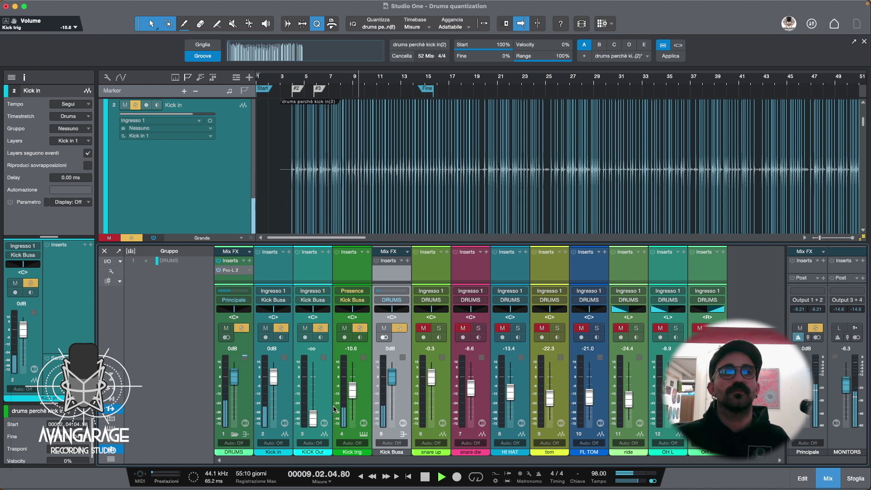
pyautogui.moveTo(315, 420); pyautogui.dragTo(321, 386)
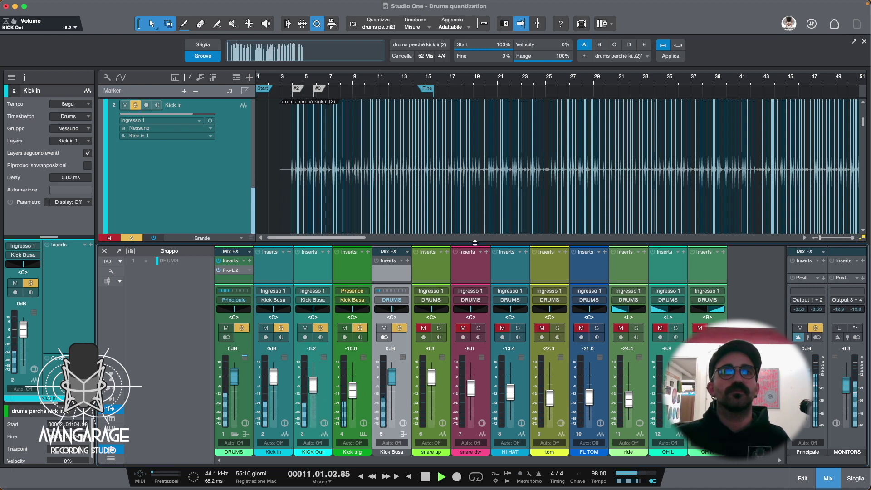
pyautogui.moveTo(473, 243); pyautogui.dragTo(474, 294)
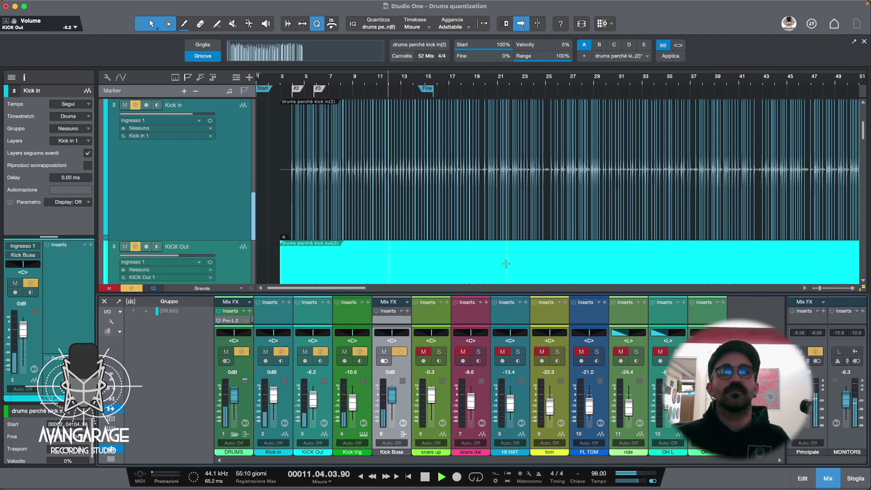
pyautogui.press('space')
# Step: Open the Kick trig event in the note editor
pyautogui.scroll(-4, 379, 198)
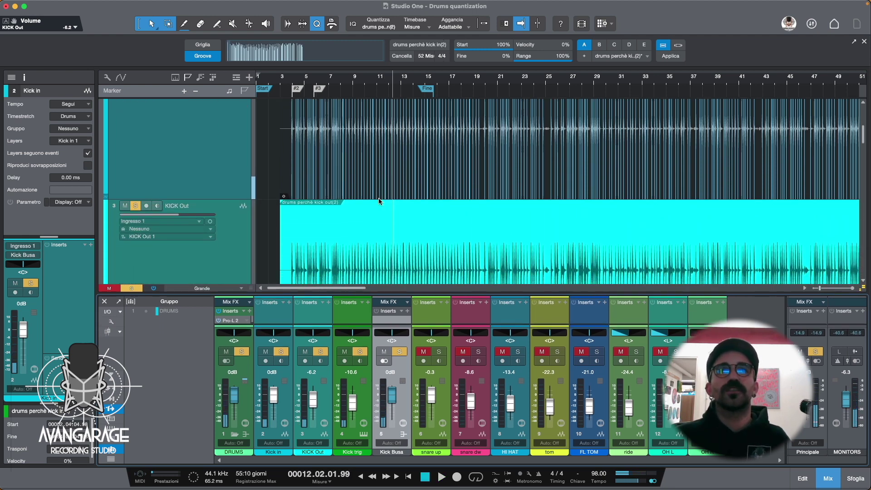
pyautogui.scroll(-5, 377, 200)
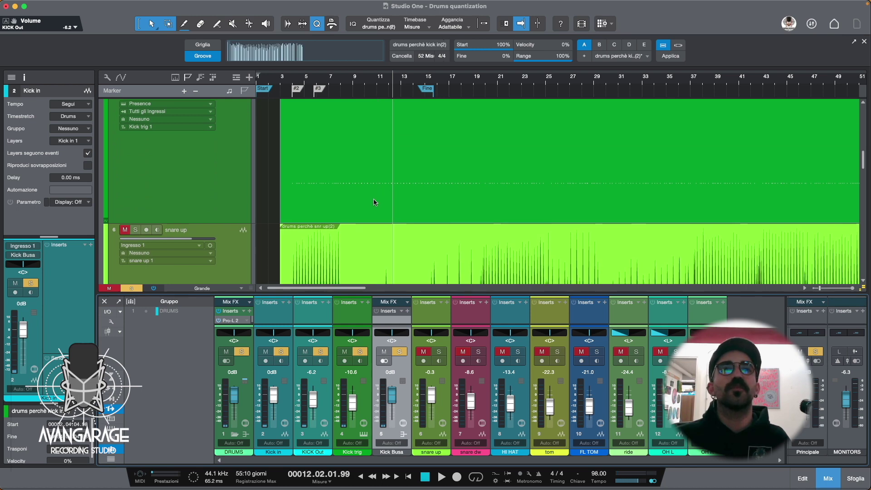
pyautogui.click(380, 203)
pyautogui.doubleClick(380, 203)
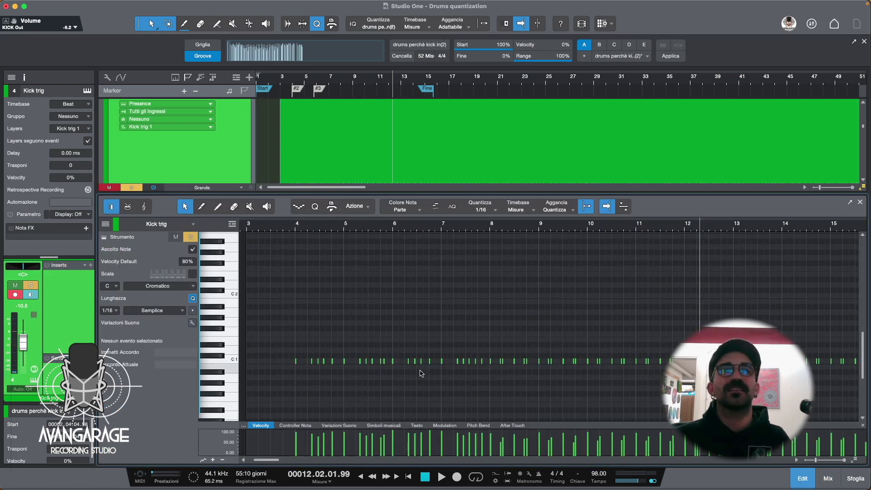
# Step: Select the C 1 note just before 12.2 and audition its velocity at 75%, finishing at 1%
pyautogui.scroll(5, 665, 336)
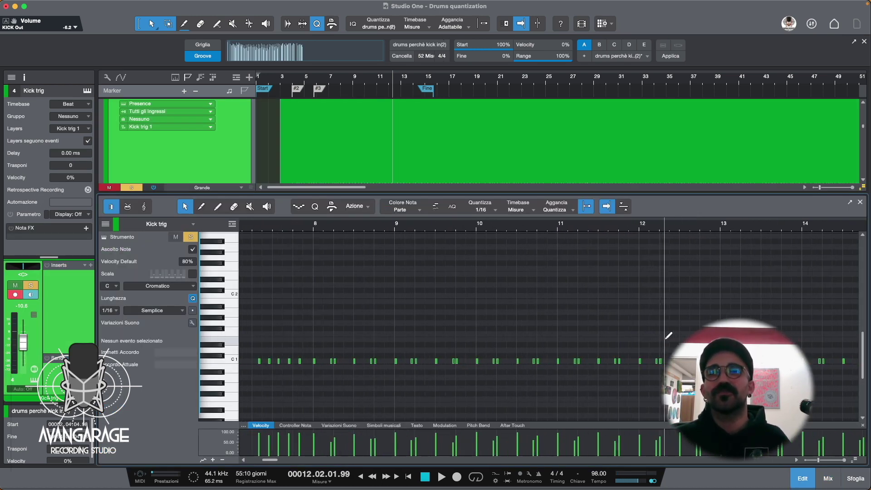
pyautogui.scroll(5, 665, 336)
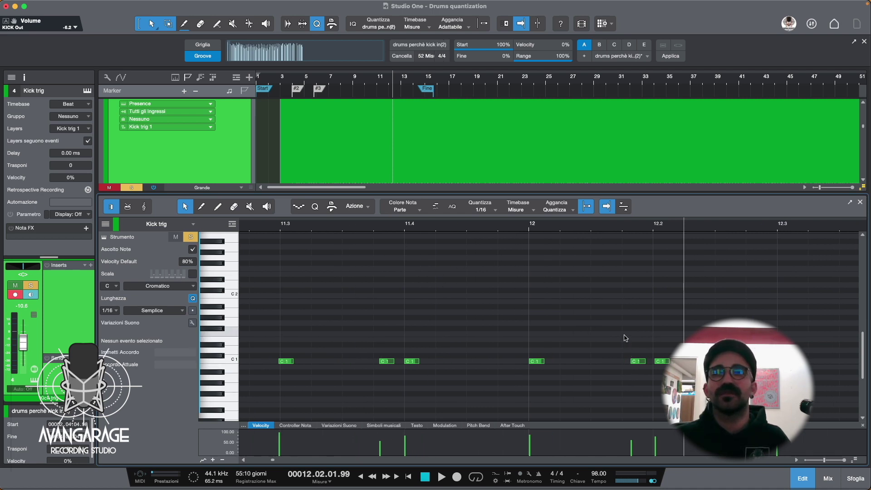
pyautogui.moveTo(623, 331); pyautogui.dragTo(640, 387)
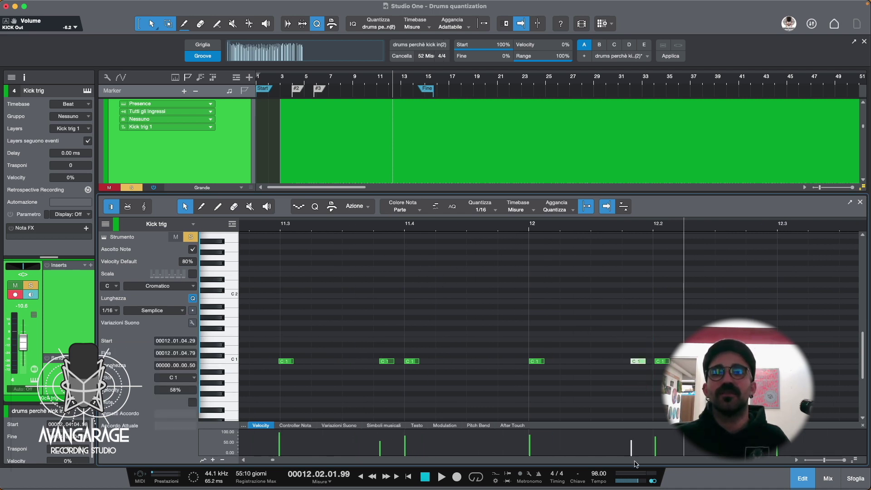
pyautogui.moveTo(634, 448); pyautogui.dragTo(634, 444)
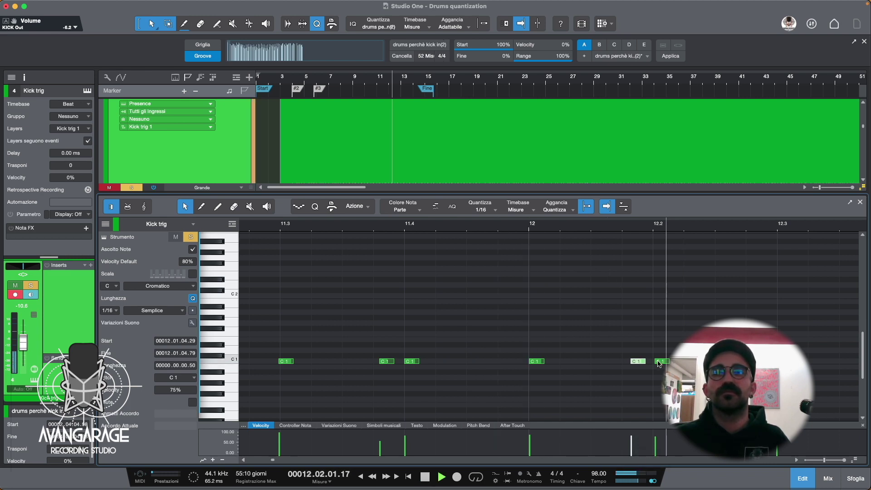
pyautogui.moveTo(635, 441); pyautogui.dragTo(633, 454)
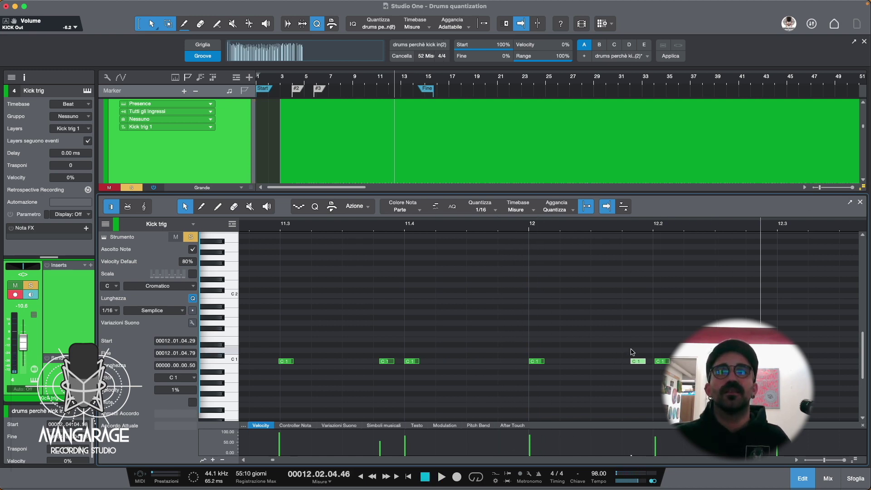
# Step: Switch the Kick trig note editor to the drum view with the wider pattern in sight
pyautogui.scroll(-3, 645, 341)
pyautogui.scroll(-6, 599, 358)
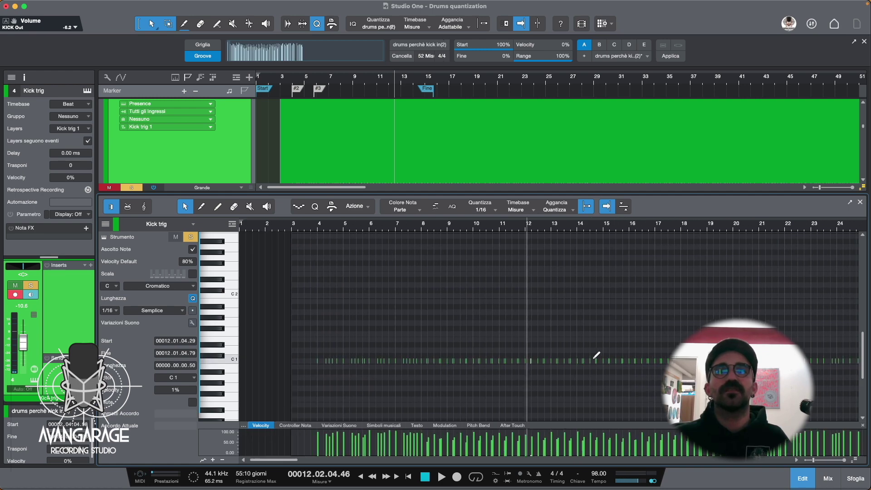
pyautogui.click(128, 207)
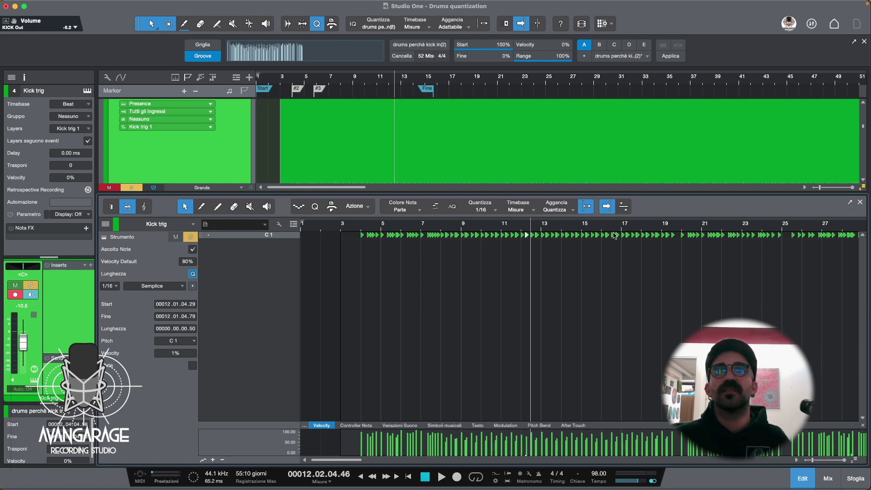
# Step: Replace the Kick trig note editor with the mixer and select the snare dw event in the arrangement
pyautogui.click(802, 478)
pyautogui.click(828, 478)
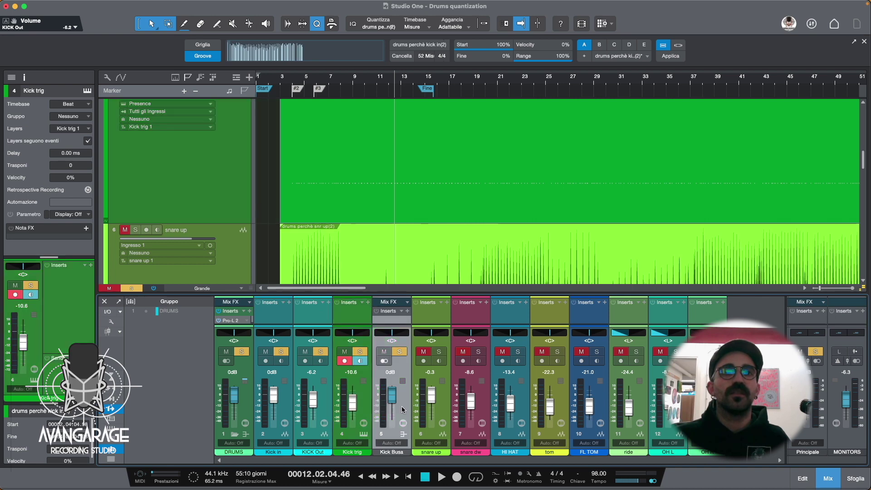
pyautogui.scroll(-3, 312, 195)
pyautogui.click(311, 197)
pyautogui.scroll(-5, 209, 213)
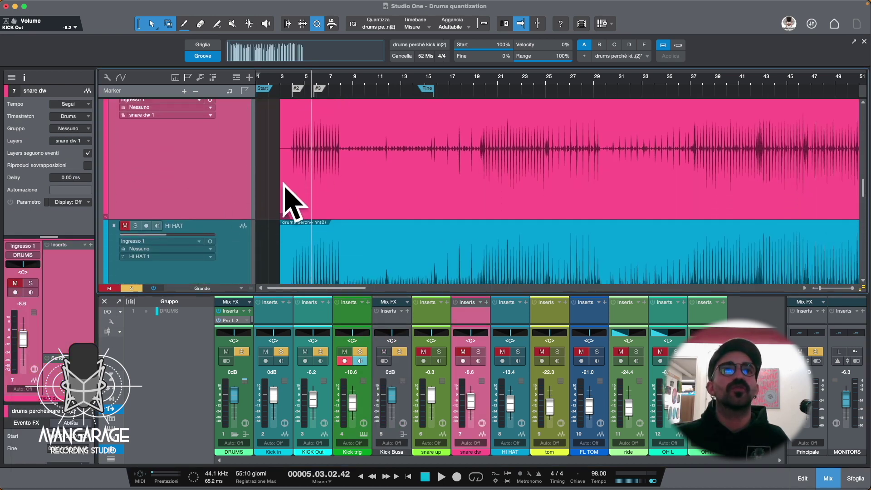
# Step: Show the volume automation of the Kick Busa channel in the arrangement
pyautogui.click(404, 407)
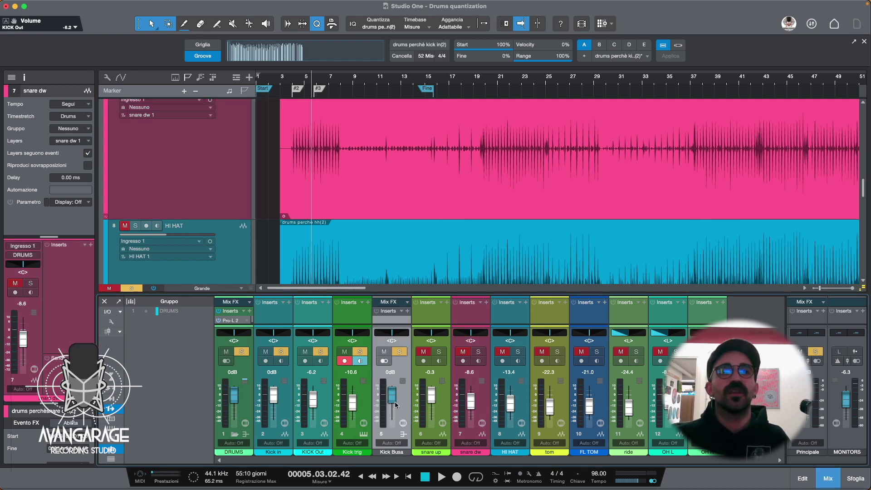
pyautogui.rightClick(393, 398)
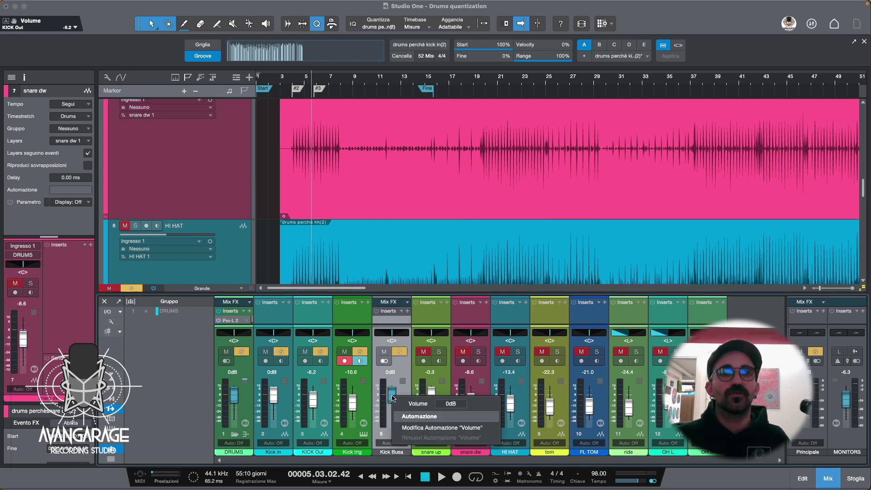
pyautogui.click(439, 428)
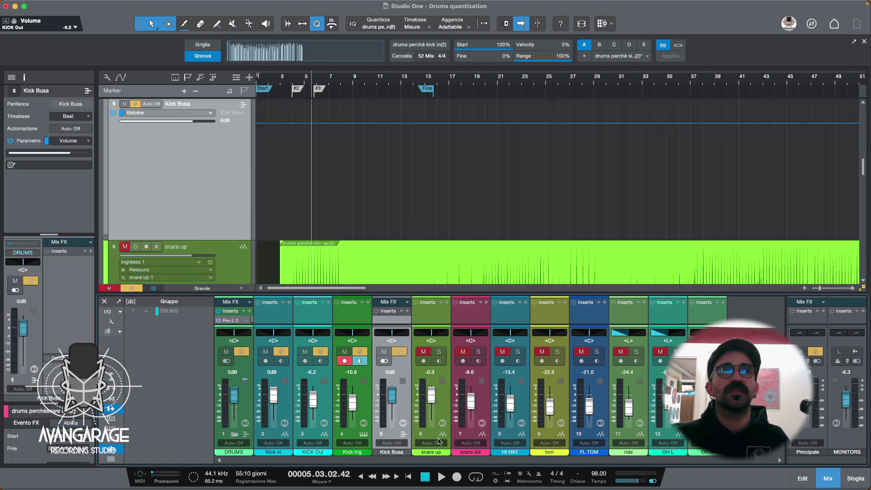
# Step: Rename the Kick Busa track as Kick Bus
pyautogui.scroll(3, 350, 210)
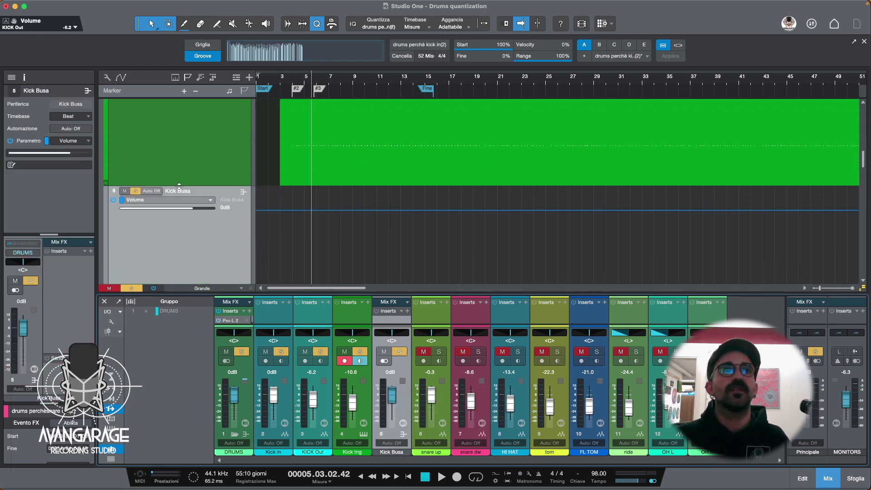
pyautogui.doubleClick(189, 191)
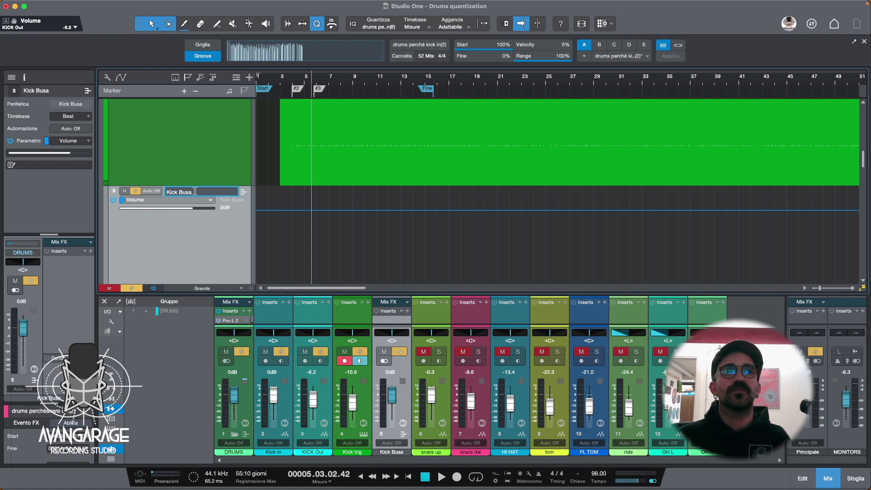
pyautogui.press('Return')
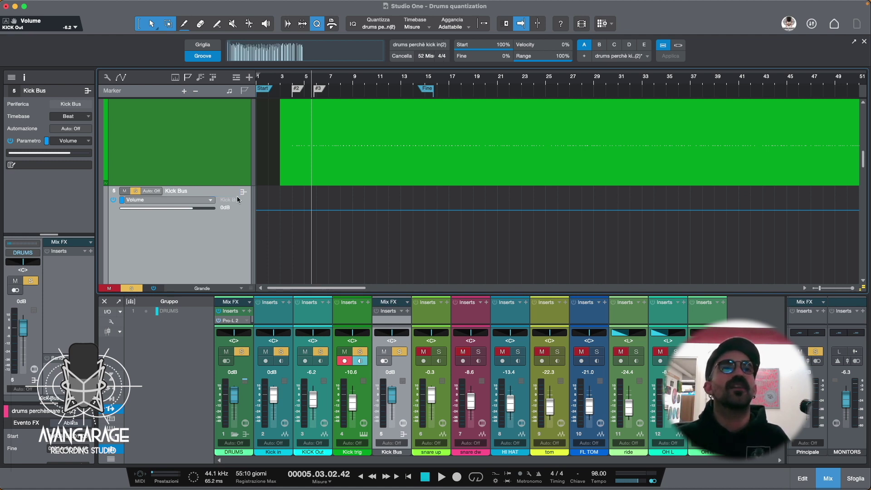
# Step: Select the snare up event and enlarge the mixer to give its insert area more height
pyautogui.scroll(5, 240, 213)
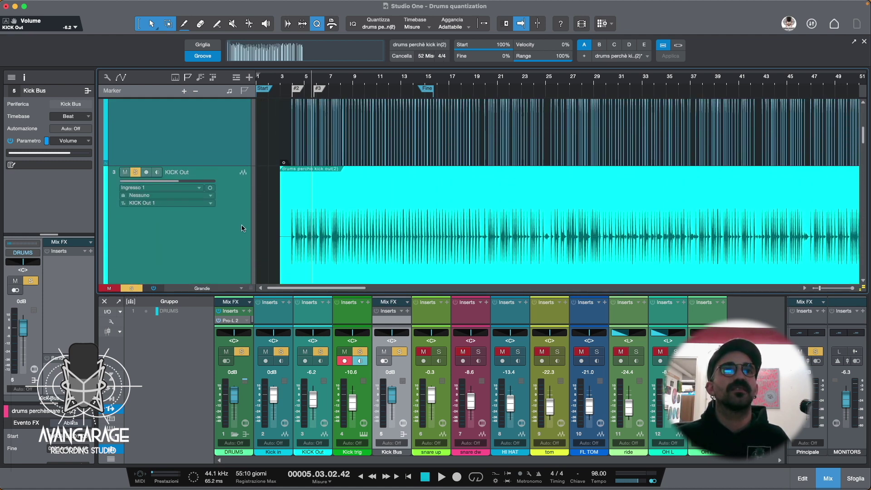
pyautogui.scroll(-5, 243, 225)
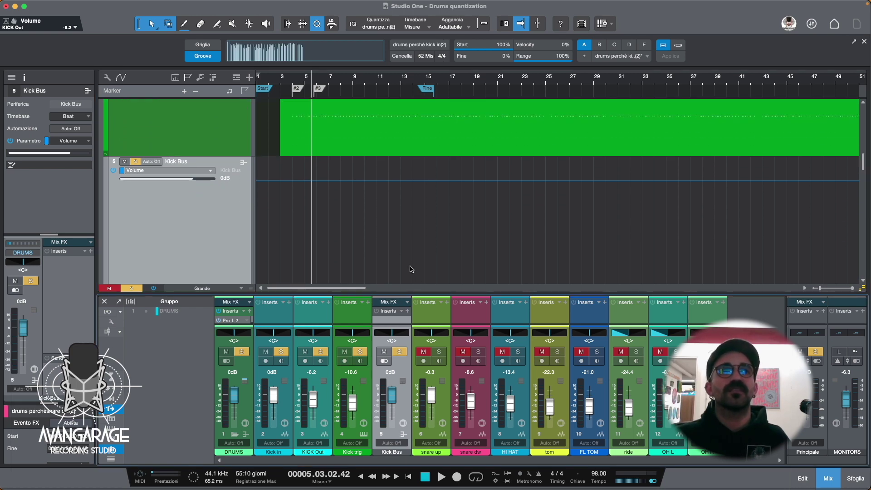
pyautogui.scroll(-3, 386, 254)
pyautogui.click(344, 243)
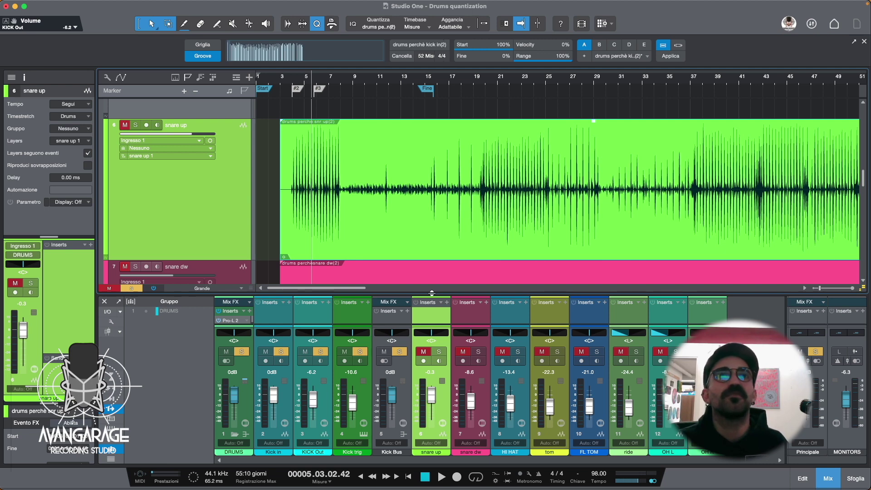
pyautogui.moveTo(432, 293); pyautogui.dragTo(436, 274)
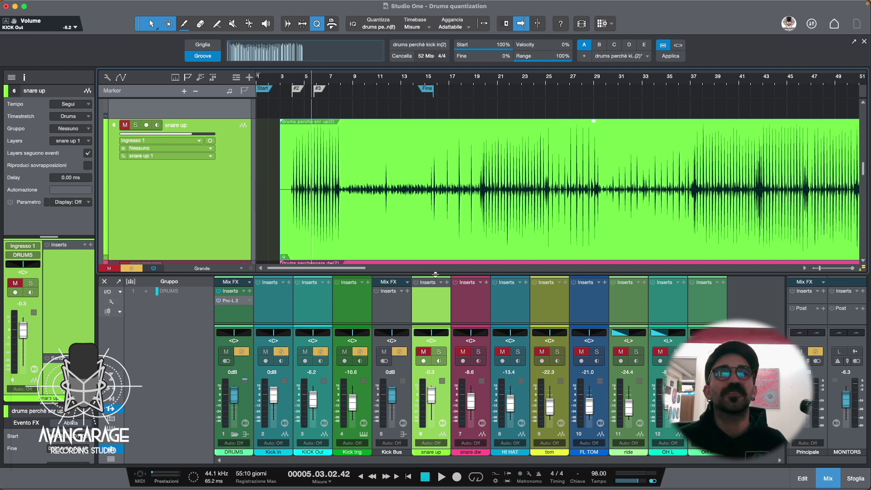